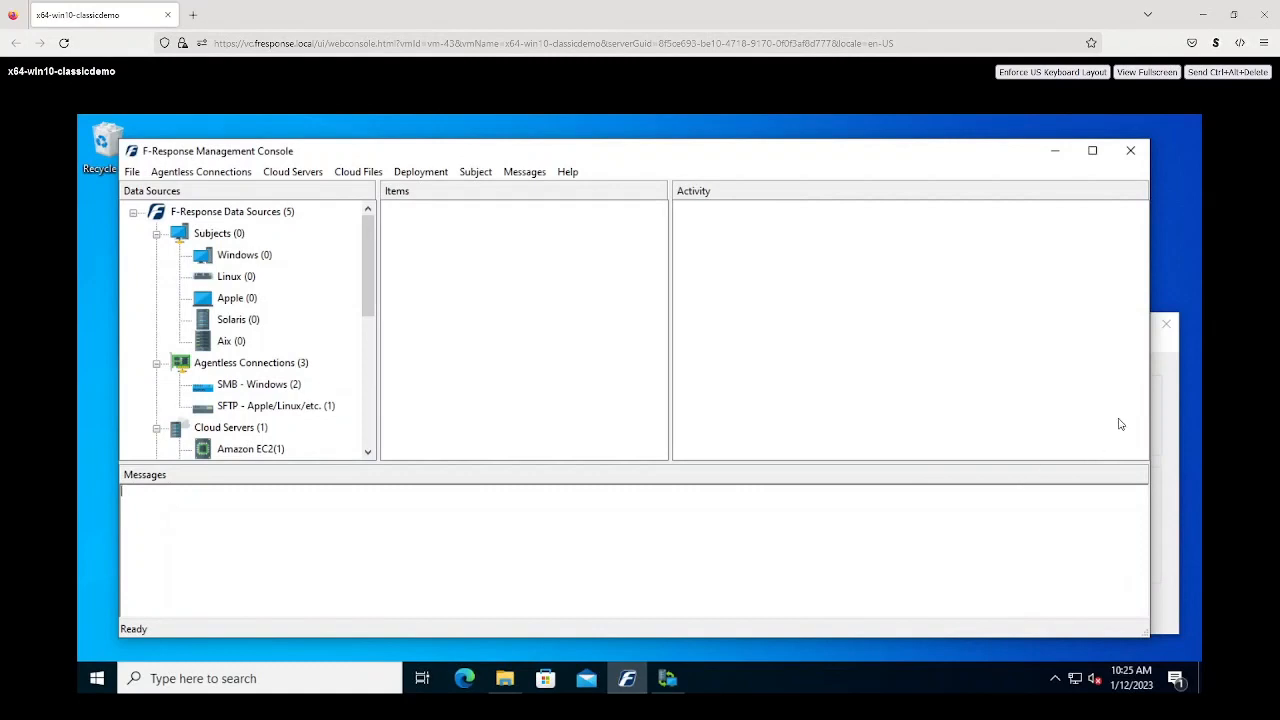
# Step: Check the settings and status in the License Manager Monitor and close it
pyautogui.click(1163, 369)
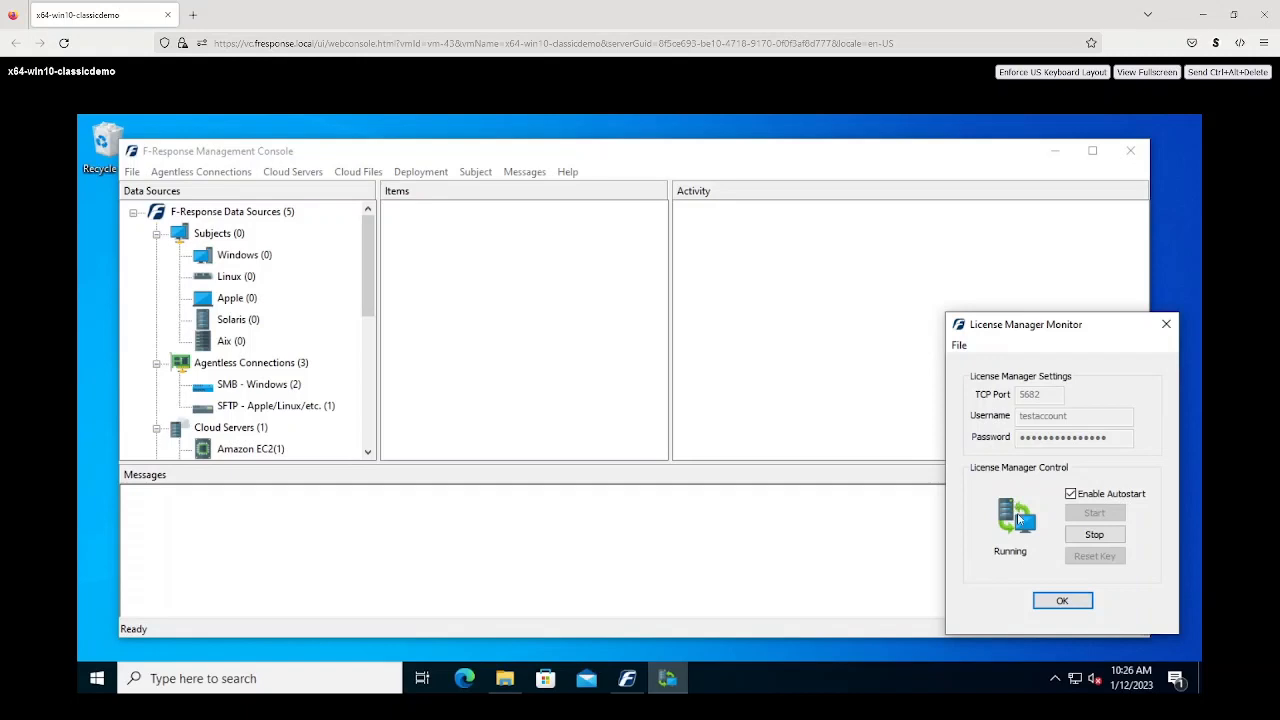
pyautogui.click(1049, 606)
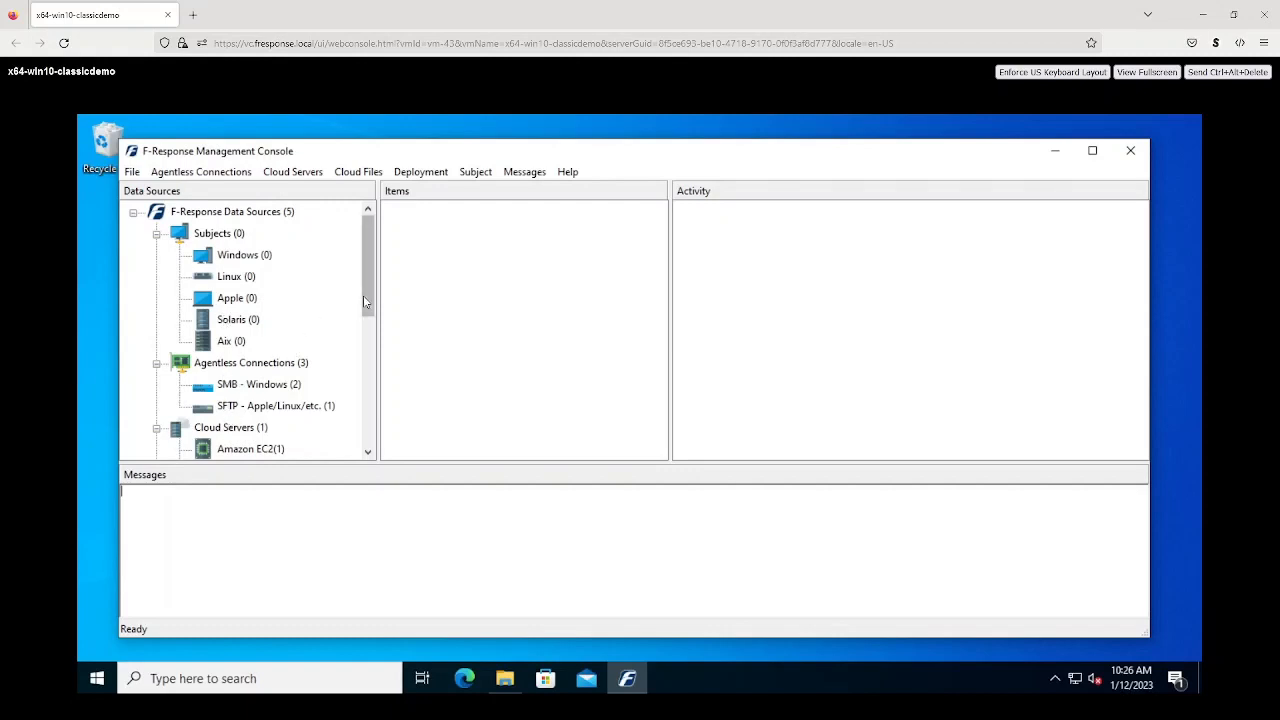
pyautogui.moveTo(363, 295)
pyautogui.mouseDown()
pyautogui.moveTo(363, 336)
pyautogui.moveTo(366, 271)
pyautogui.mouseUp()
pyautogui.moveTo(364, 279); pyautogui.dragTo(372, 232)
# Step: Open the settings for deploying the covert Subject via the network
pyautogui.click(420, 174)
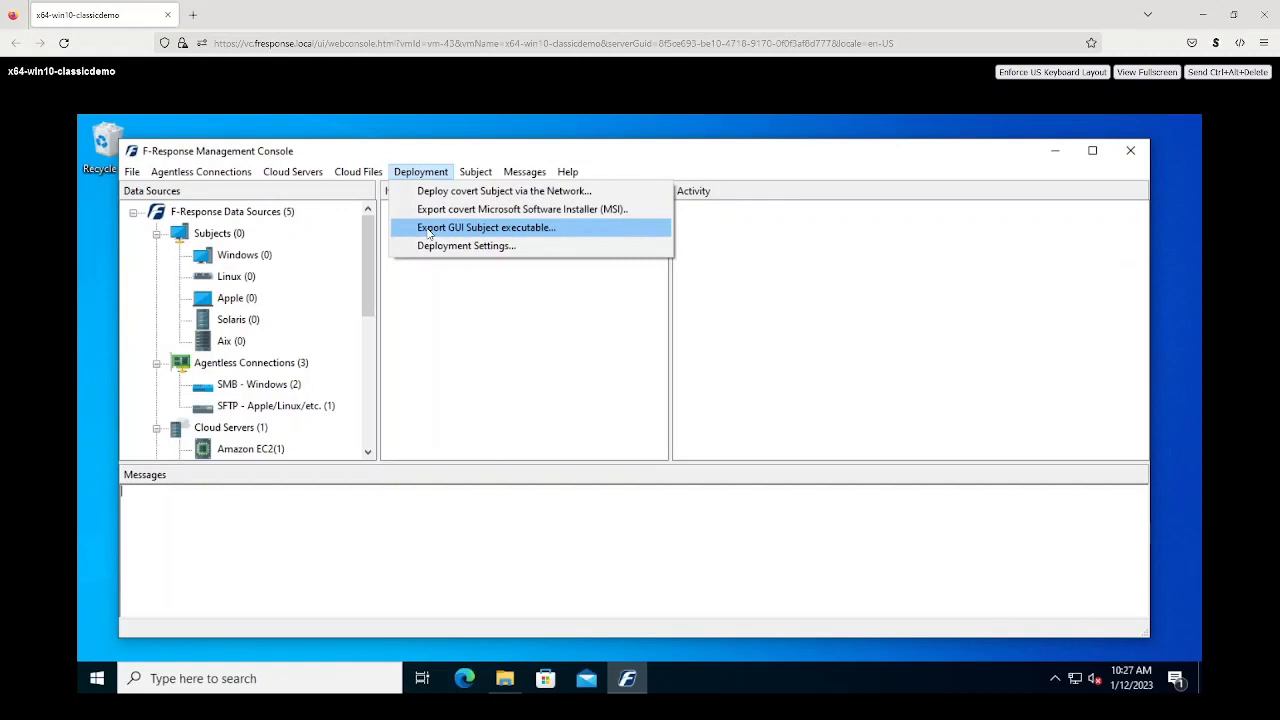
pyautogui.click(474, 196)
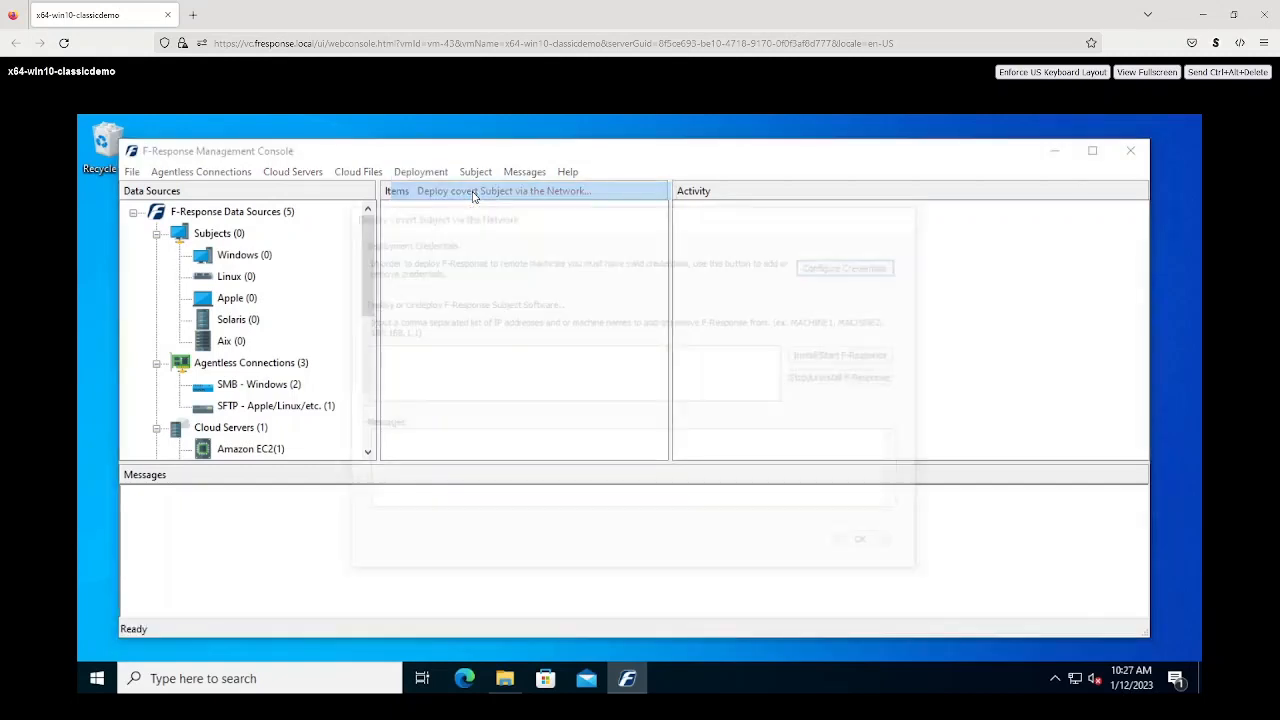
# Step: Review the Windows and Unix credential options for network deployment and leave without saving changes
pyautogui.click(828, 263)
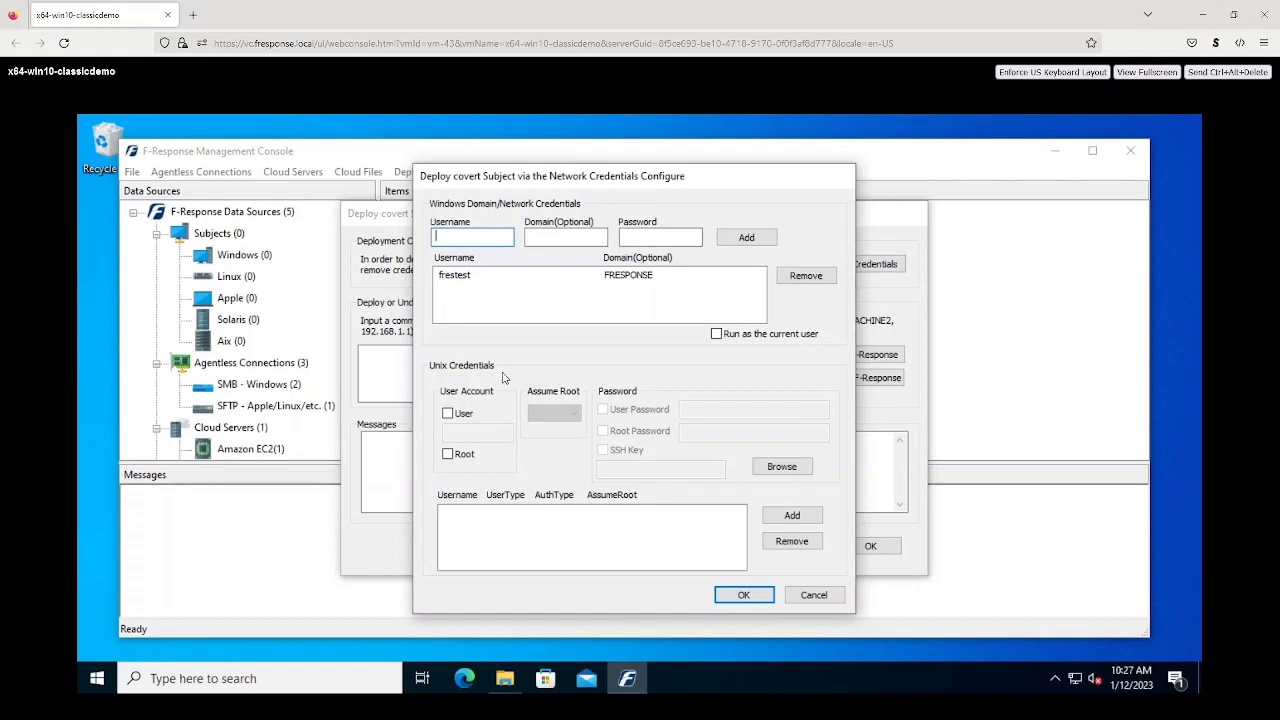
pyautogui.click(448, 413)
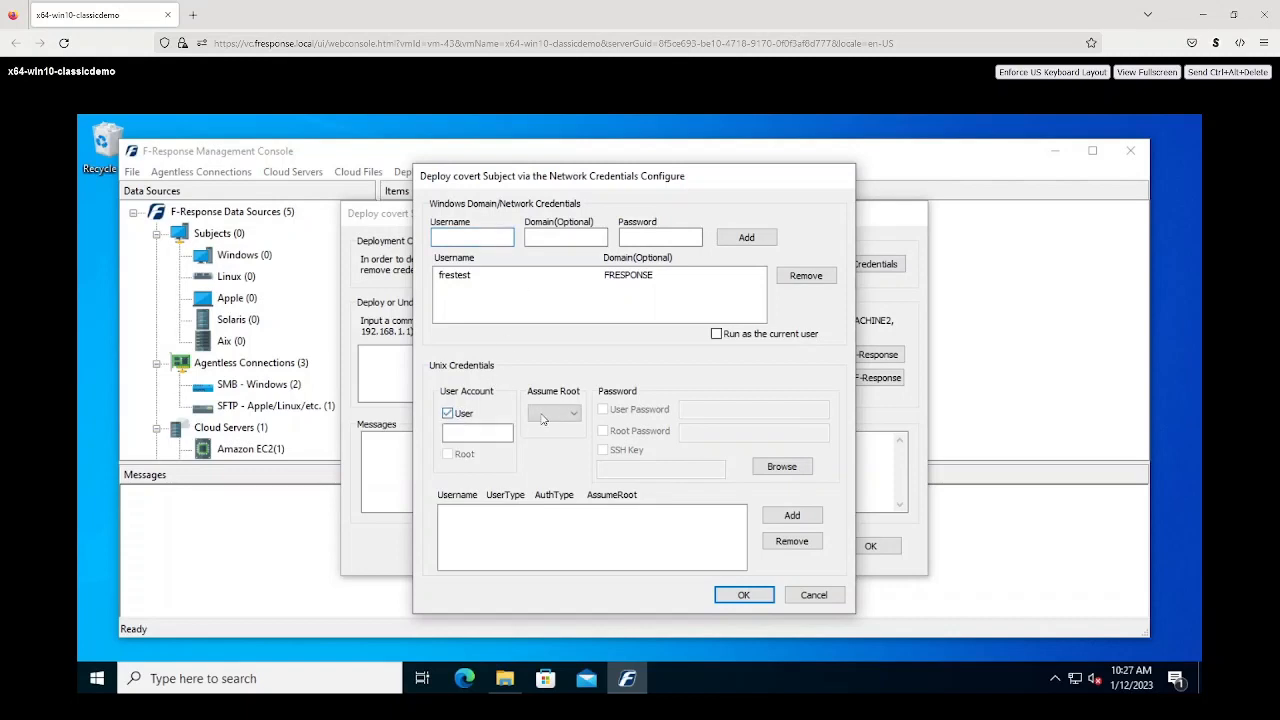
pyautogui.click(549, 418)
pyautogui.click(549, 418)
pyautogui.click(448, 413)
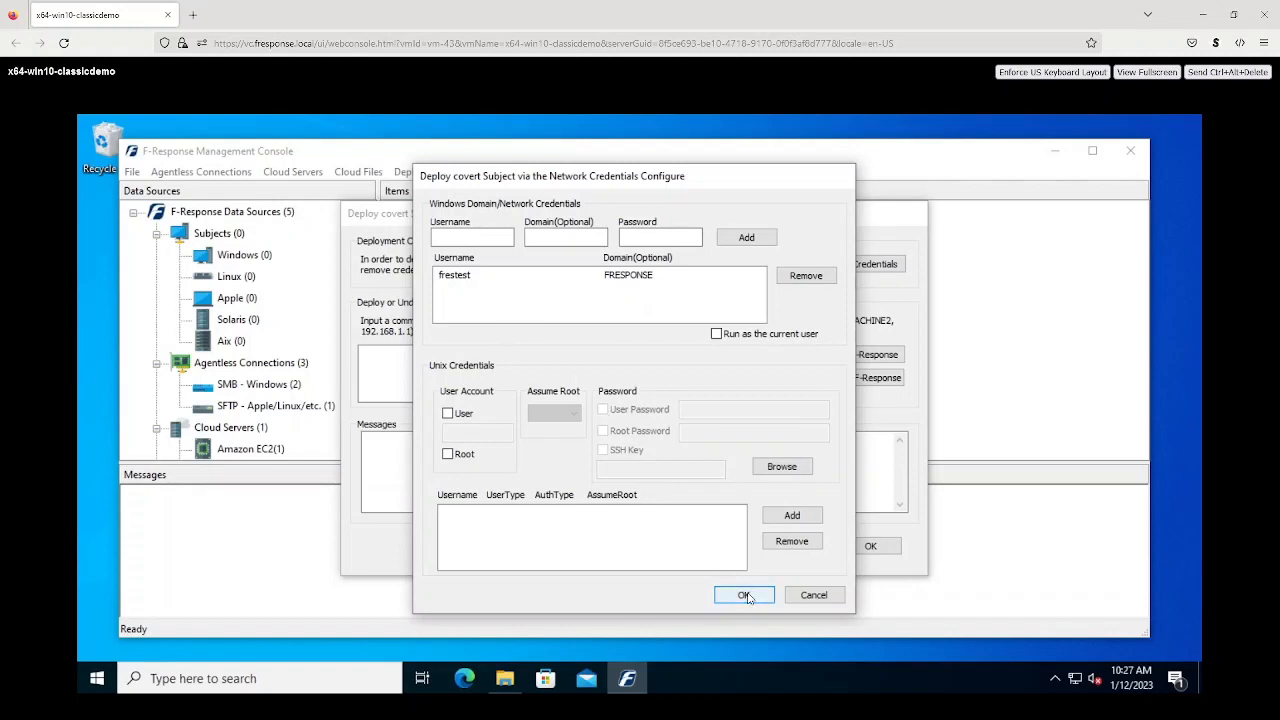
pyautogui.click(813, 595)
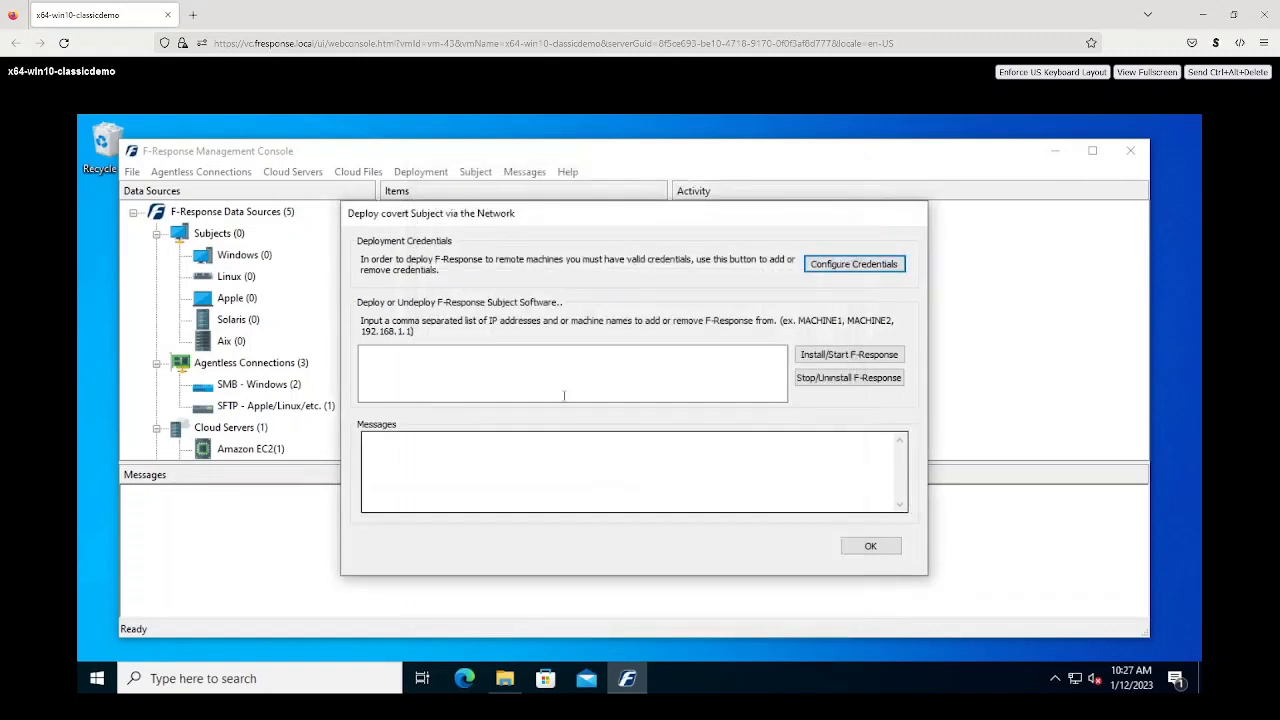
# Step: Install and start F-Response on the machine x64-win2k12-sub and close the deployment dialog
pyautogui.click(564, 396)
pyautogui.write('x64-win')
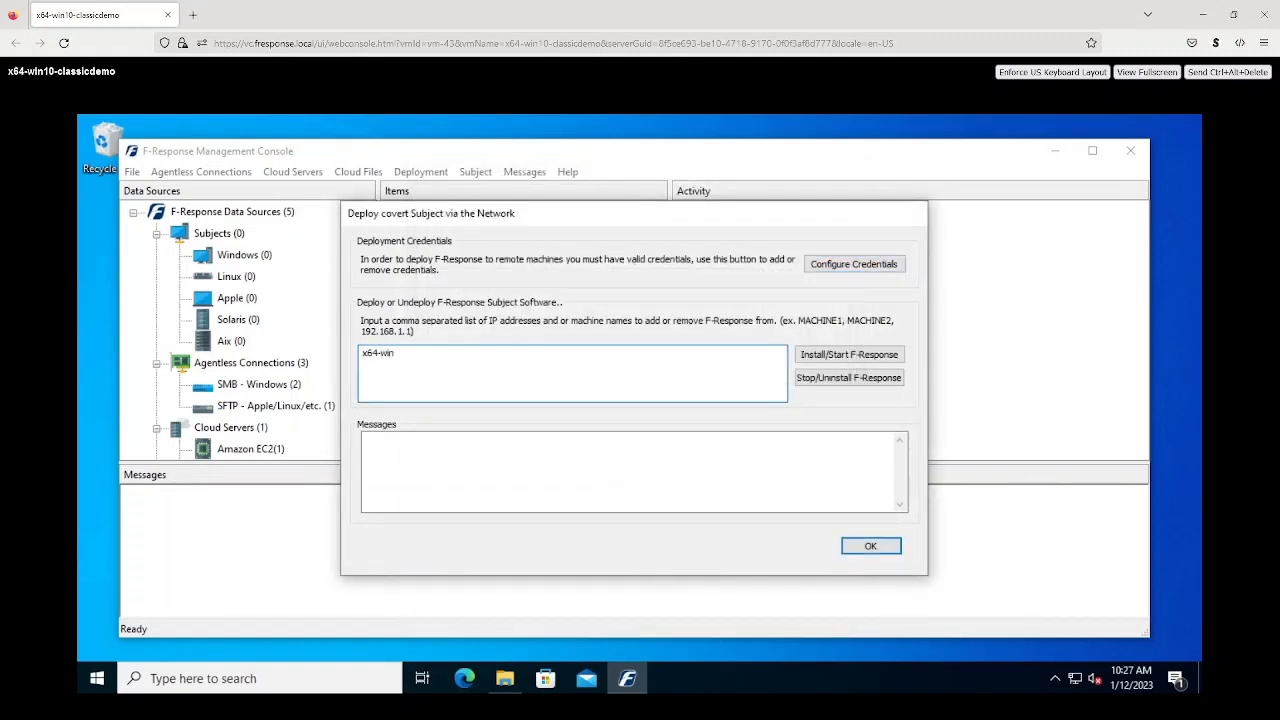
pyautogui.write('2k12-sub')
pyautogui.click(891, 356)
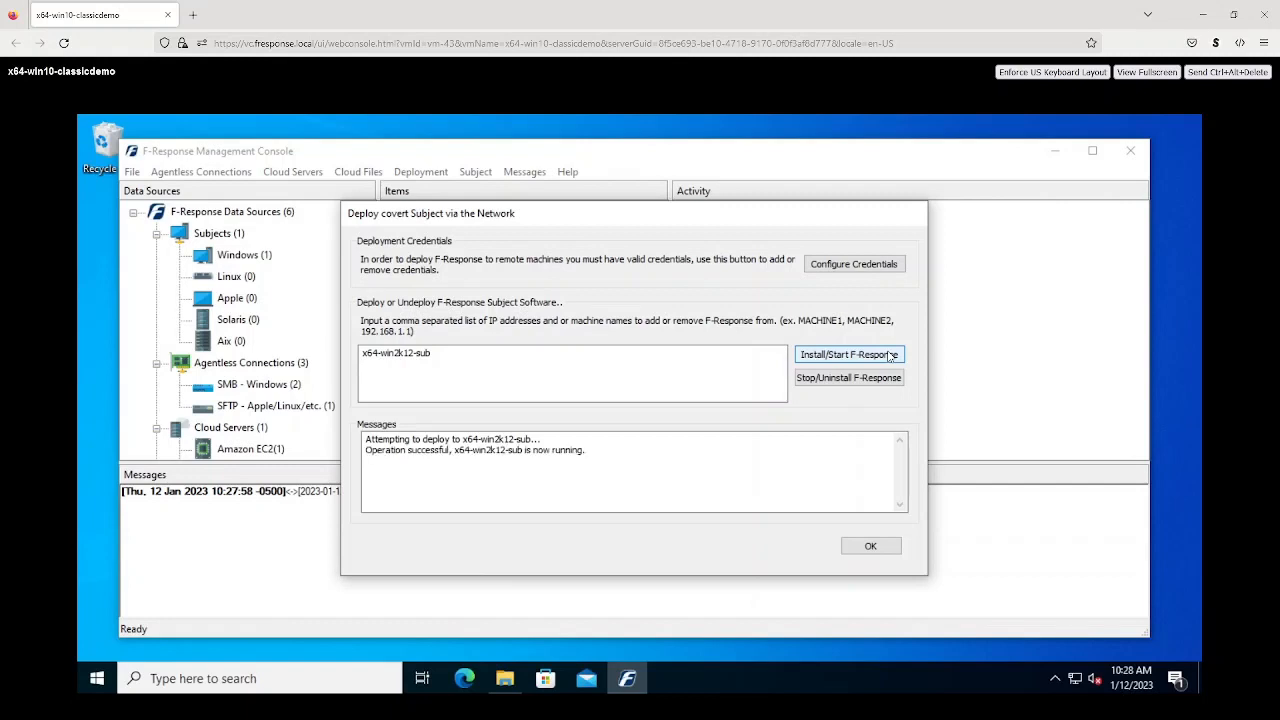
pyautogui.click(870, 546)
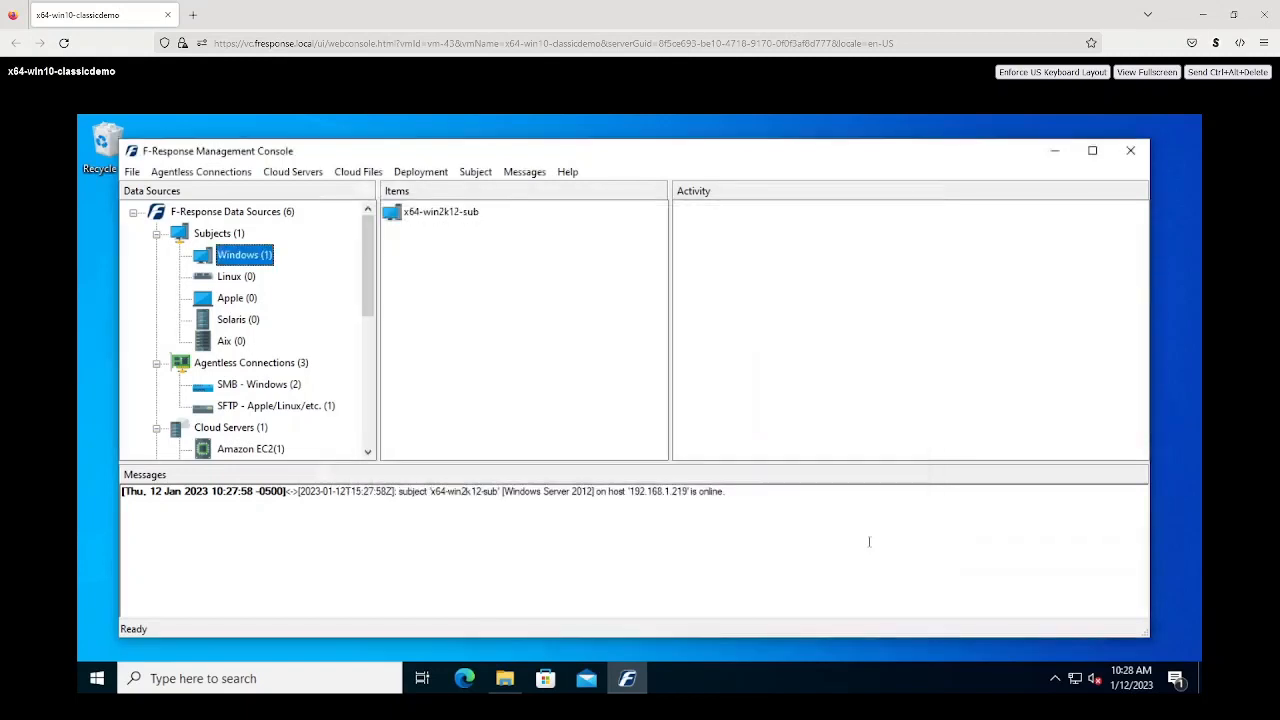
# Step: Attach the disk-0 drive target of the subject x64-win2k12-sub
pyautogui.click(414, 219)
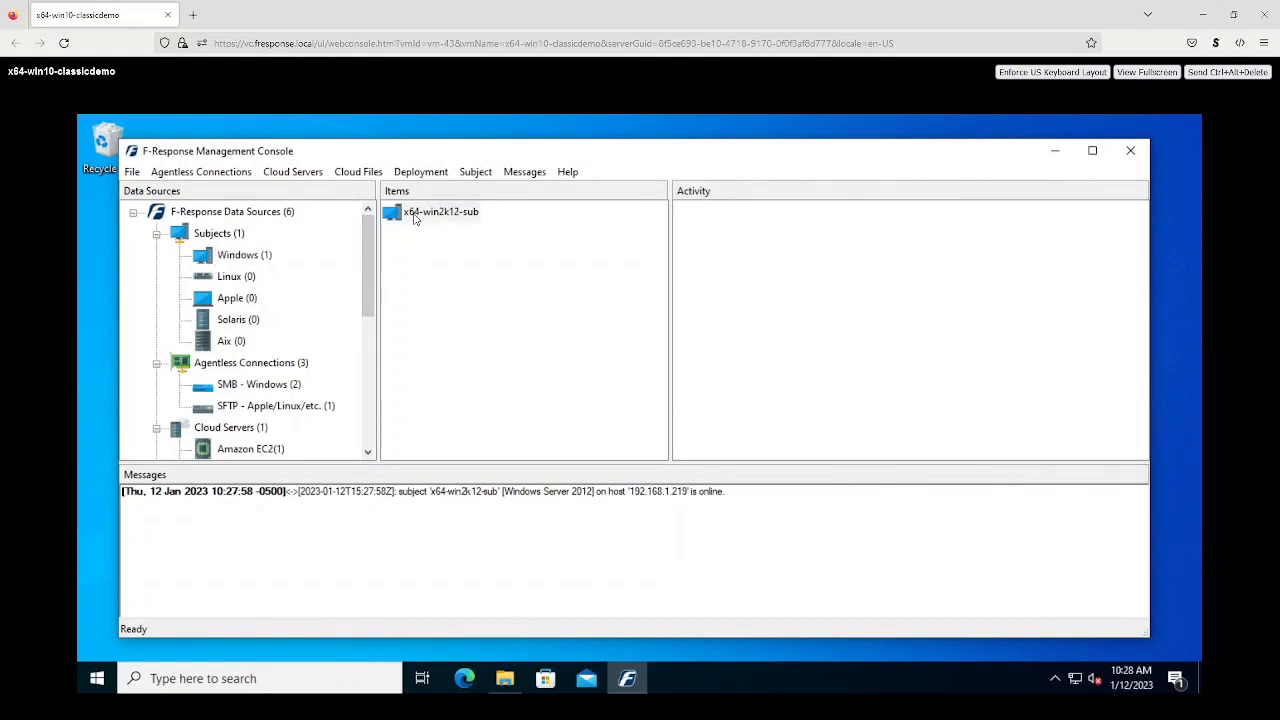
pyautogui.rightClick(414, 219)
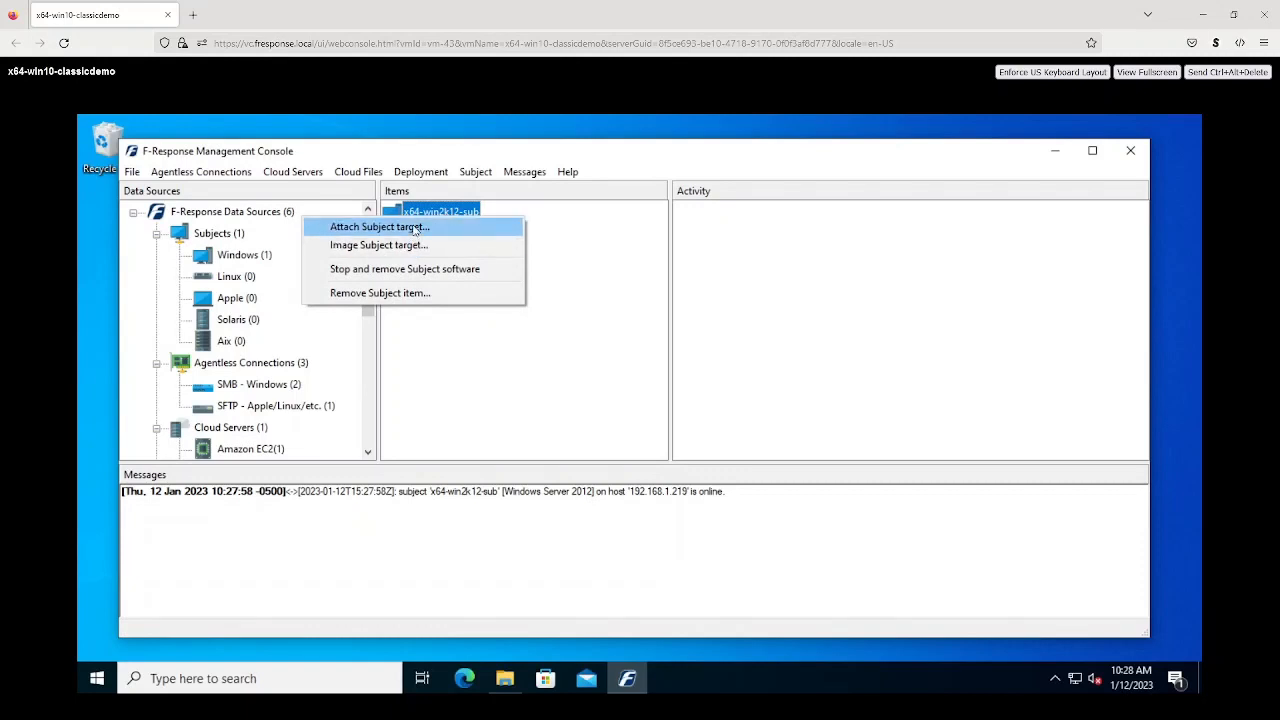
pyautogui.click(416, 230)
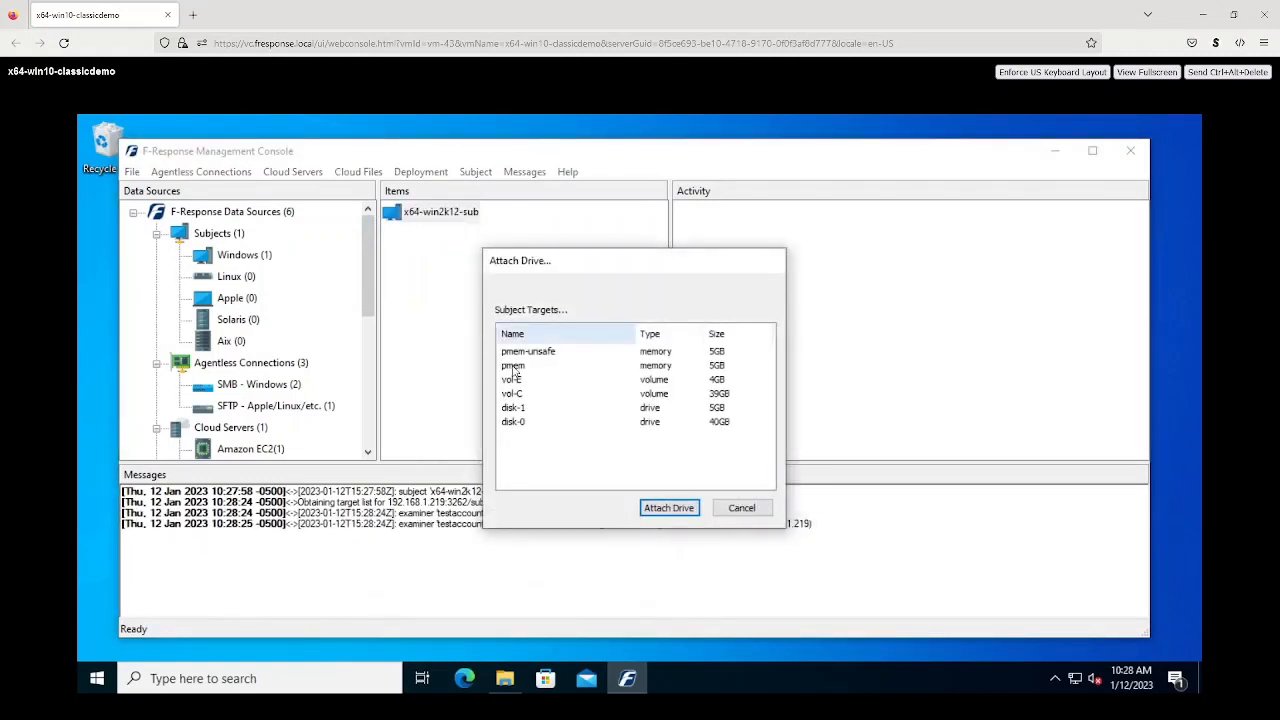
pyautogui.click(512, 422)
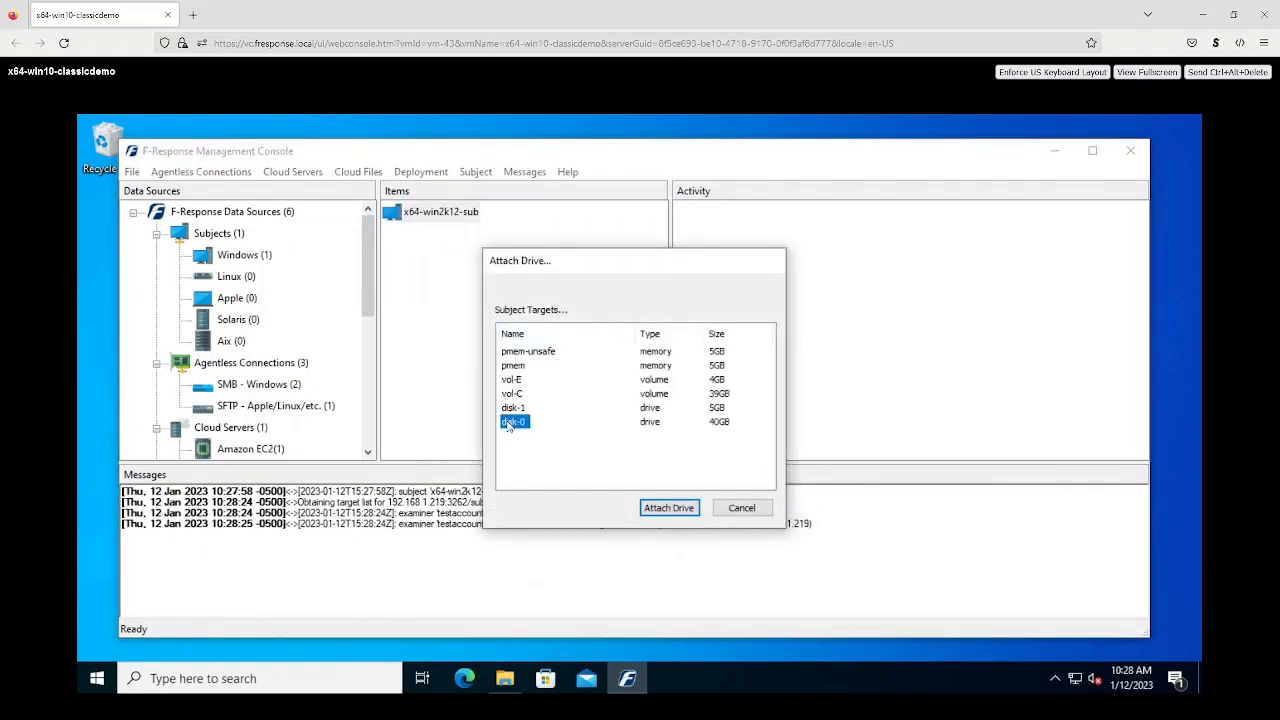
pyautogui.click(688, 508)
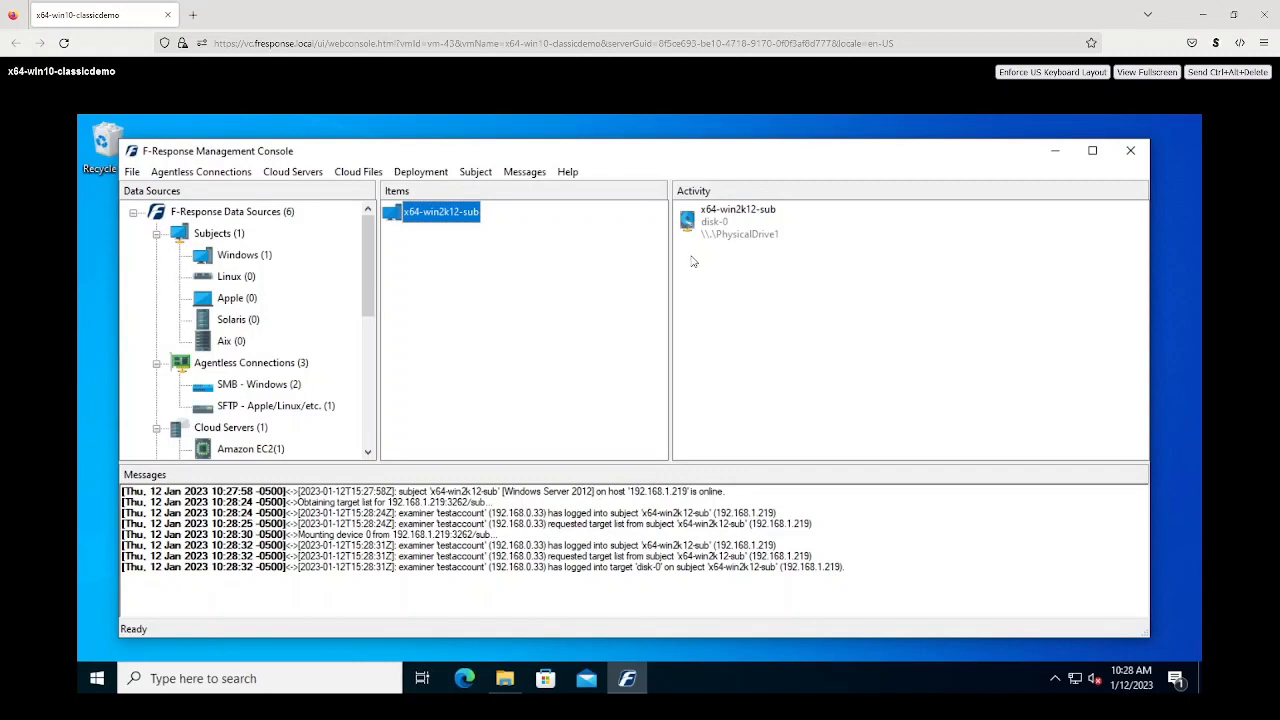
# Step: Create a new image of the x64-win2k12-sub subject with disk-1 as the source and disk1 as the image name
pyautogui.rightClick(455, 212)
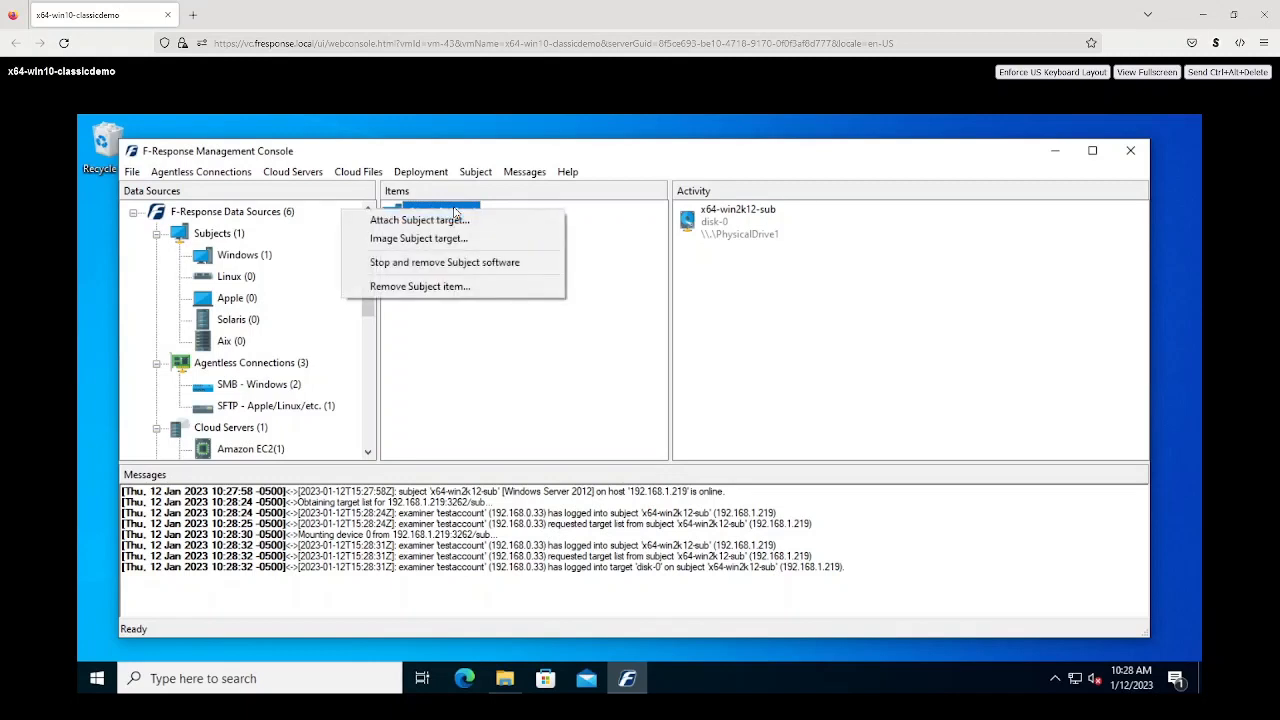
pyautogui.click(457, 240)
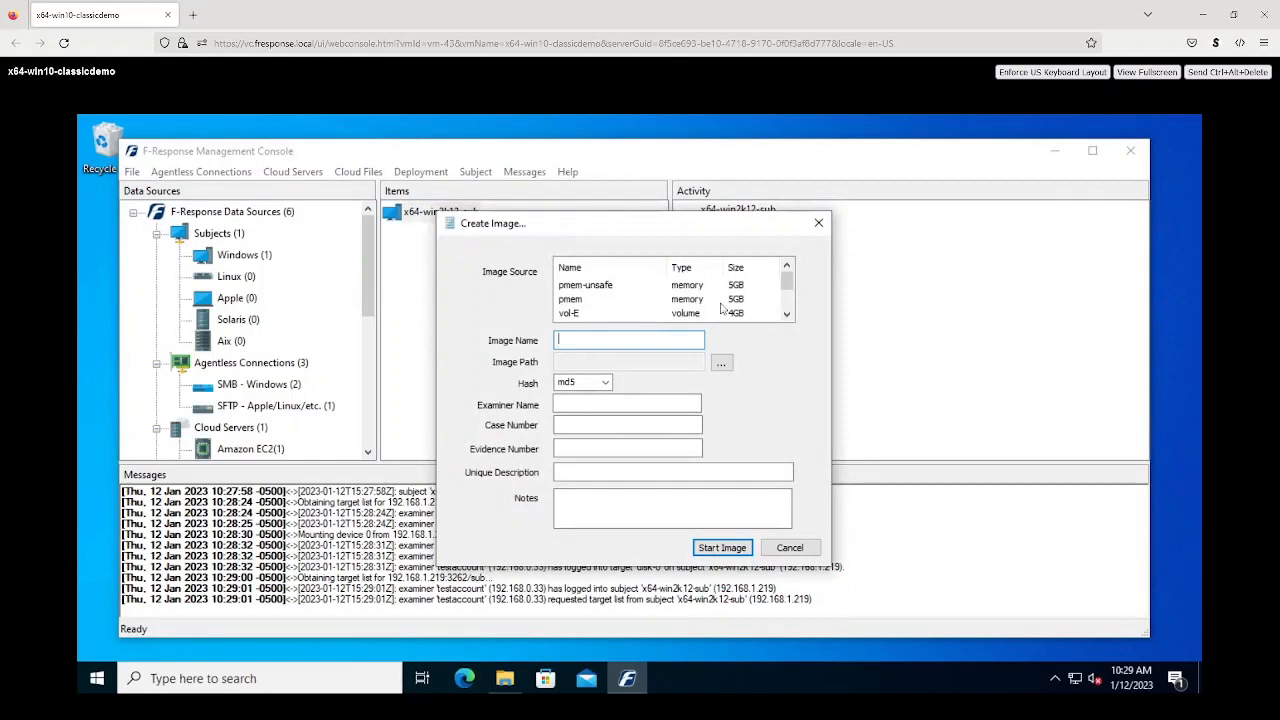
pyautogui.scroll(-1, 788, 311)
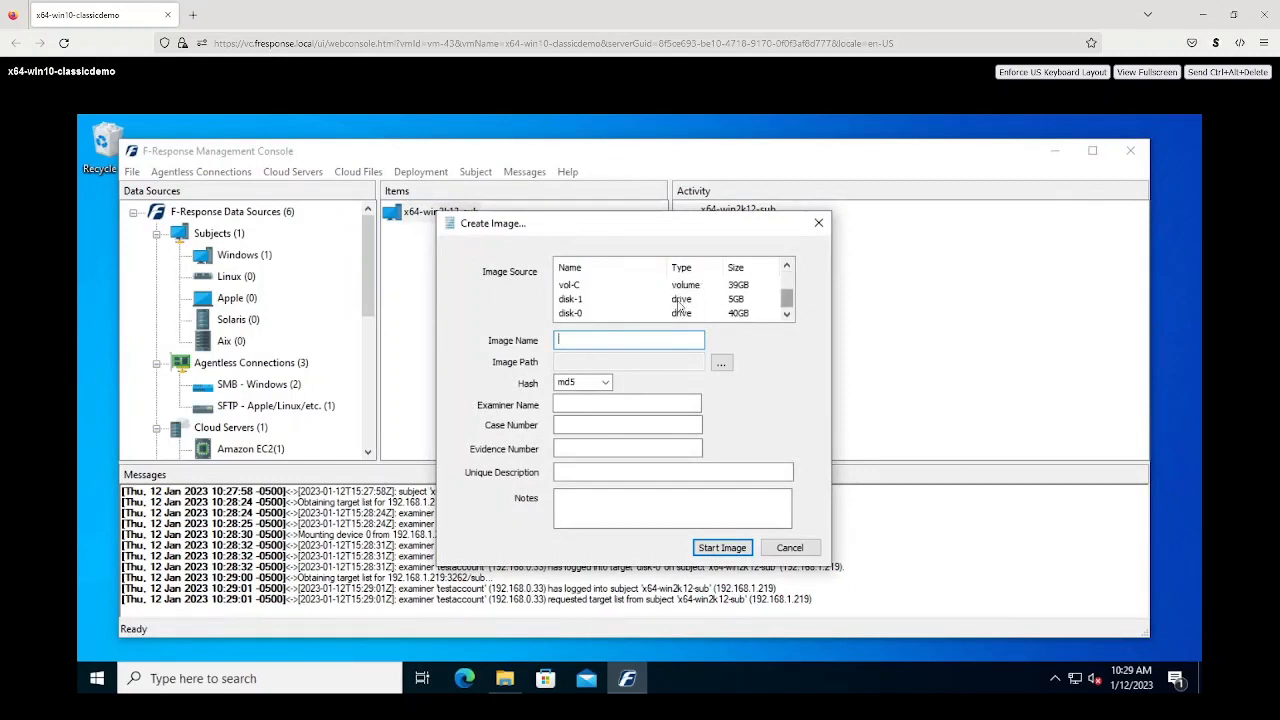
pyautogui.click(590, 304)
pyautogui.click(583, 337)
pyautogui.write('ds')
pyautogui.press('BackSpace')
pyautogui.write('isk1')
# Step: Set the image path to the Collection folder on Local Disk (C:)
pyautogui.click(721, 363)
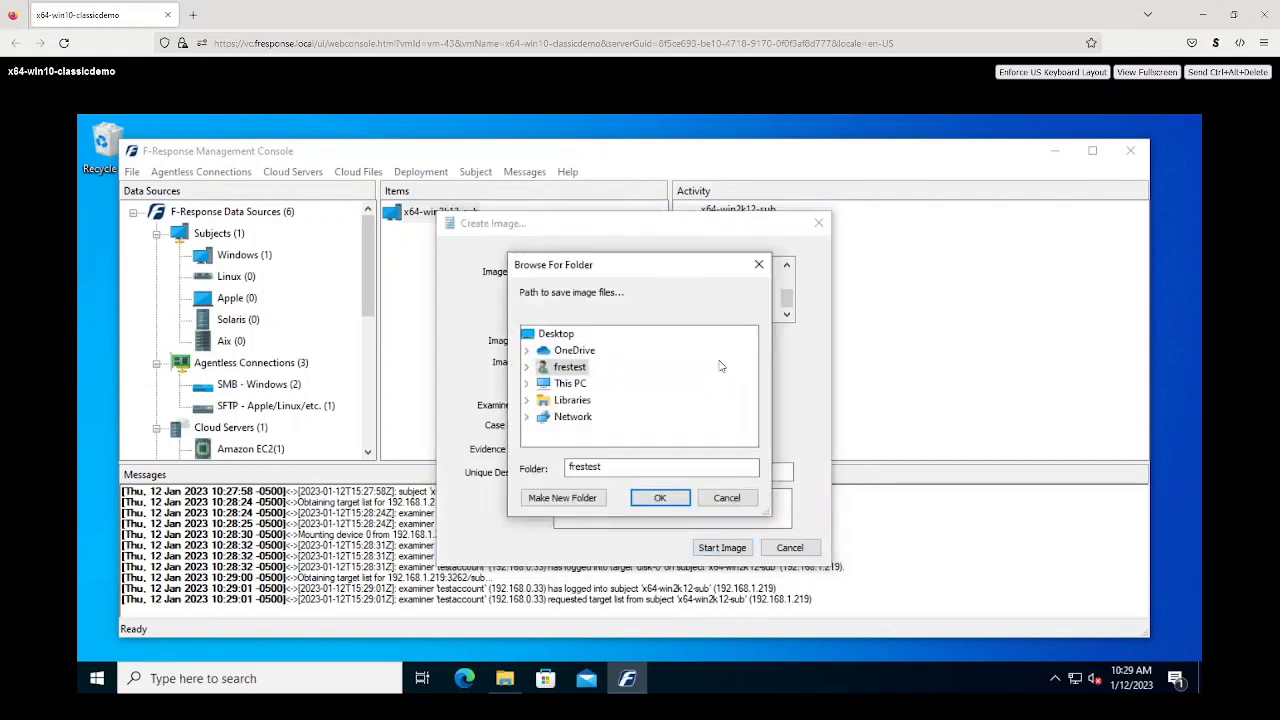
pyautogui.click(526, 383)
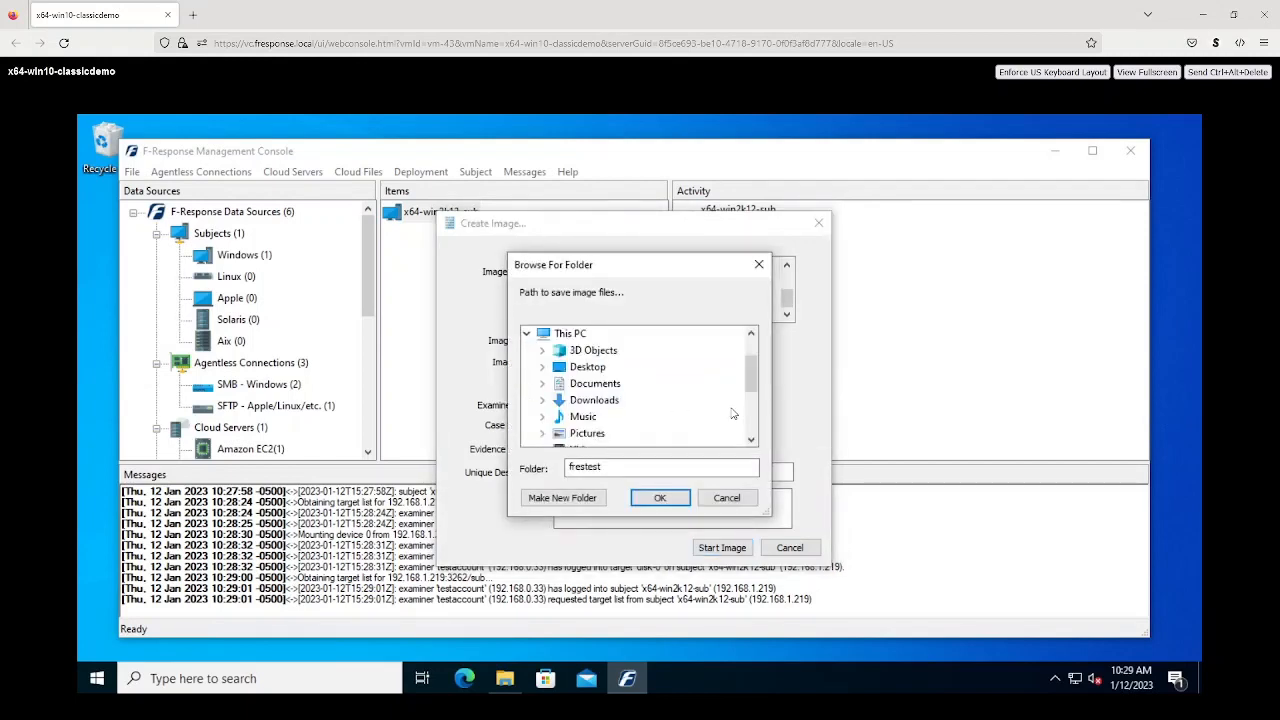
pyautogui.scroll(-2, 746, 414)
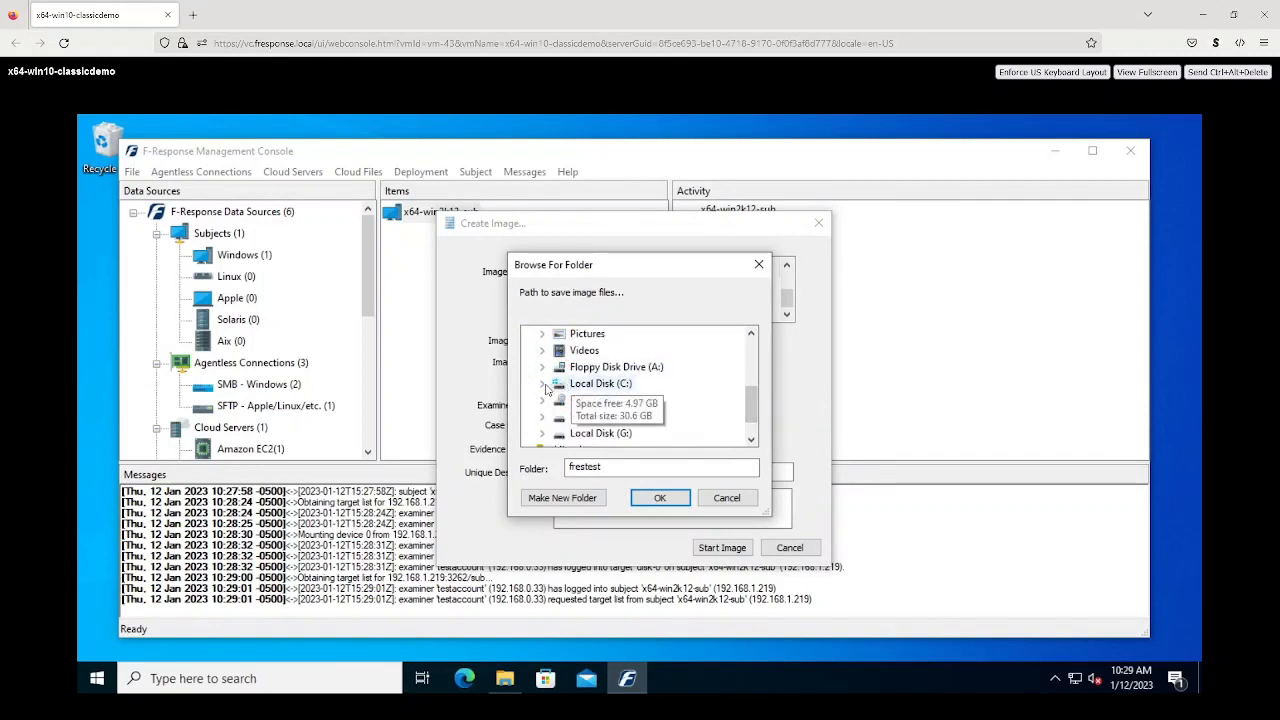
pyautogui.click(542, 386)
pyautogui.click(607, 350)
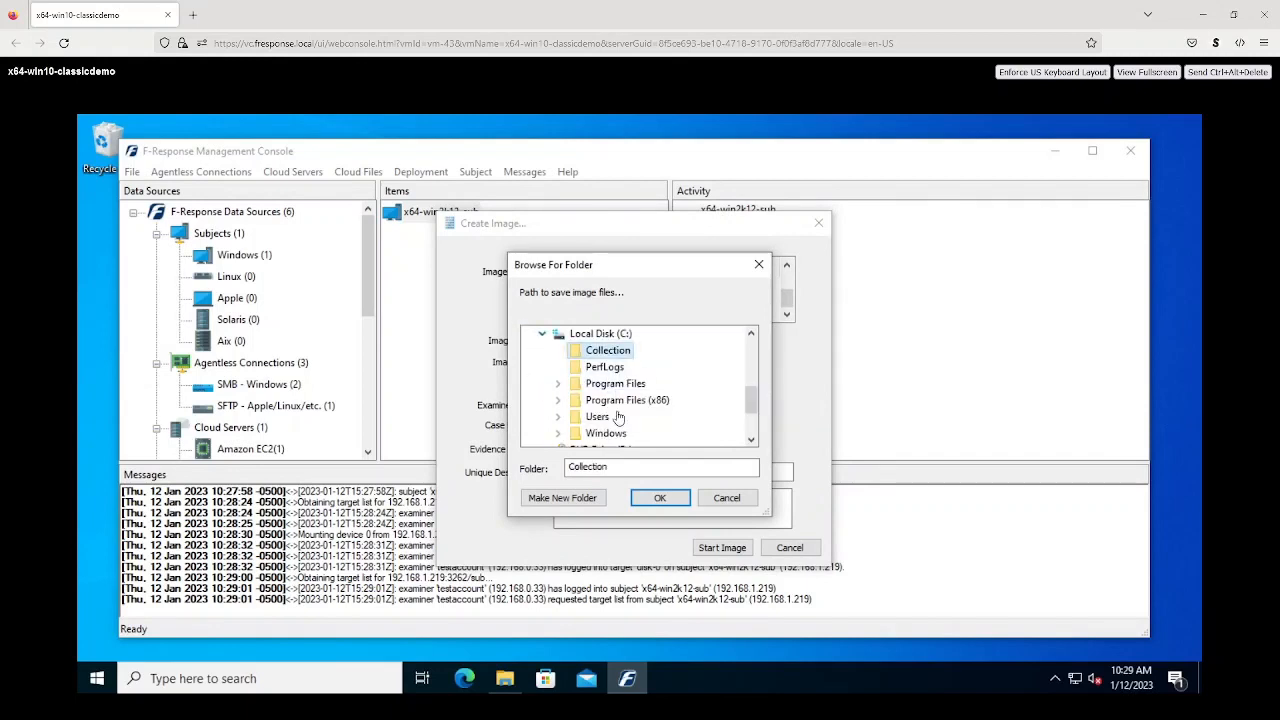
pyautogui.click(658, 497)
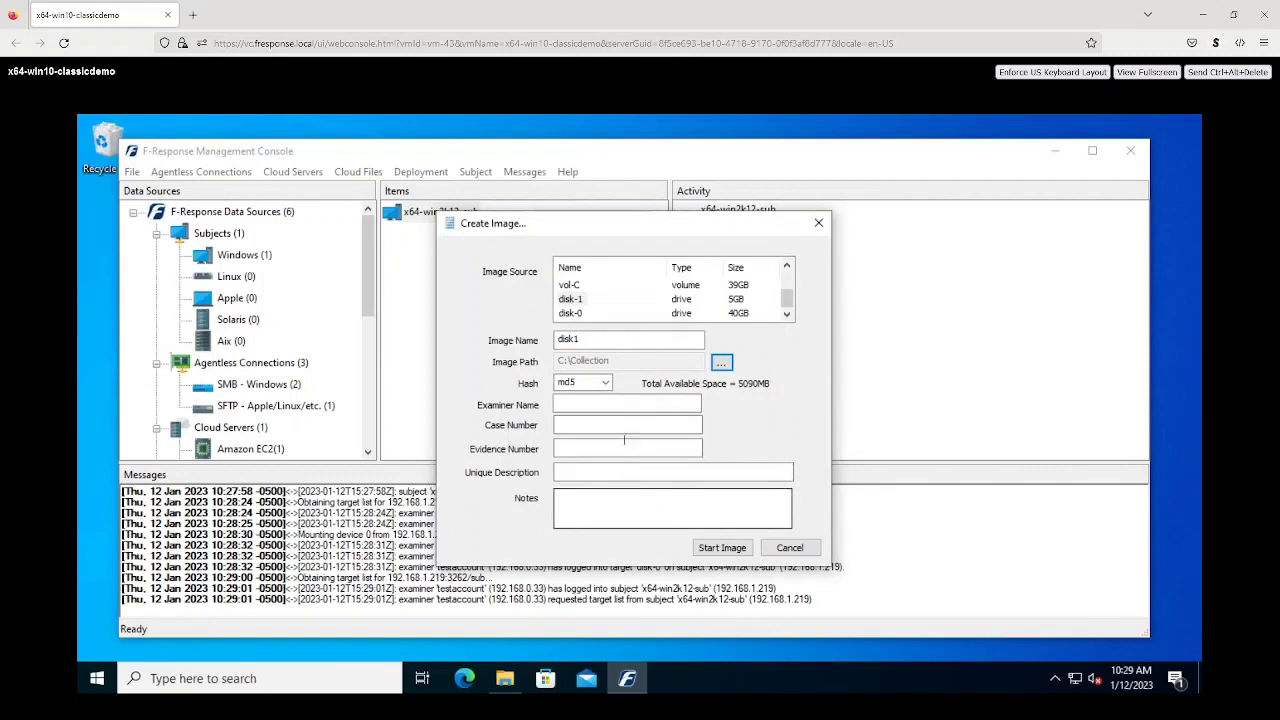
# Step: Enter "test" for the examiner name, case number, evidence number, unique description and notes, and start the imaging
pyautogui.click(621, 405)
pyautogui.write('test')
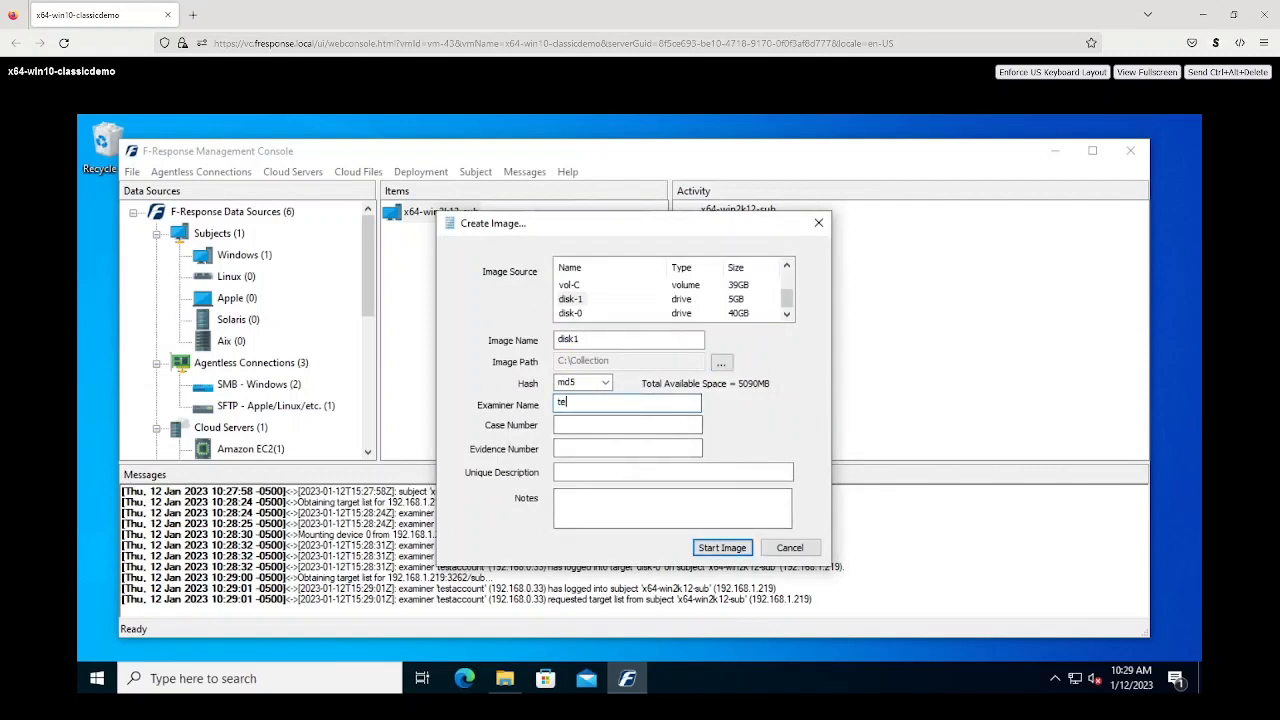
pyautogui.click(613, 426)
pyautogui.write('test')
pyautogui.click(601, 448)
pyautogui.write('test')
pyautogui.click(604, 474)
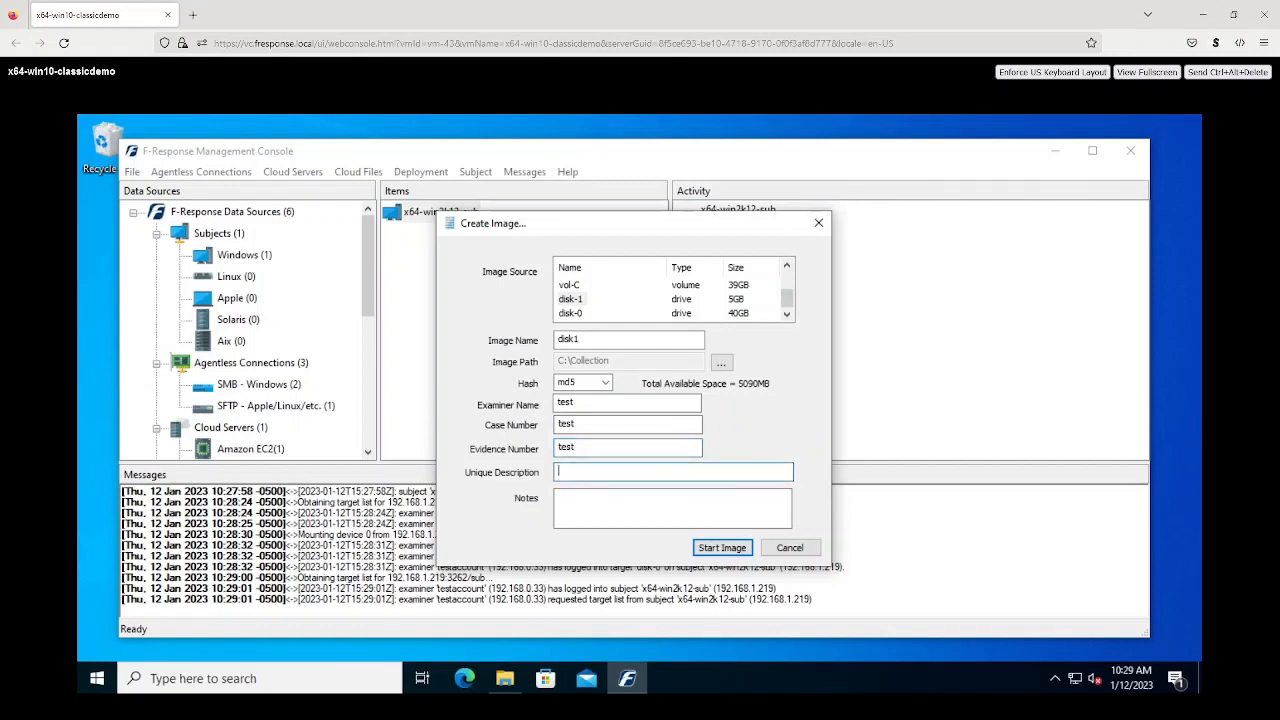
pyautogui.write('test')
pyautogui.click(600, 500)
pyautogui.write('test')
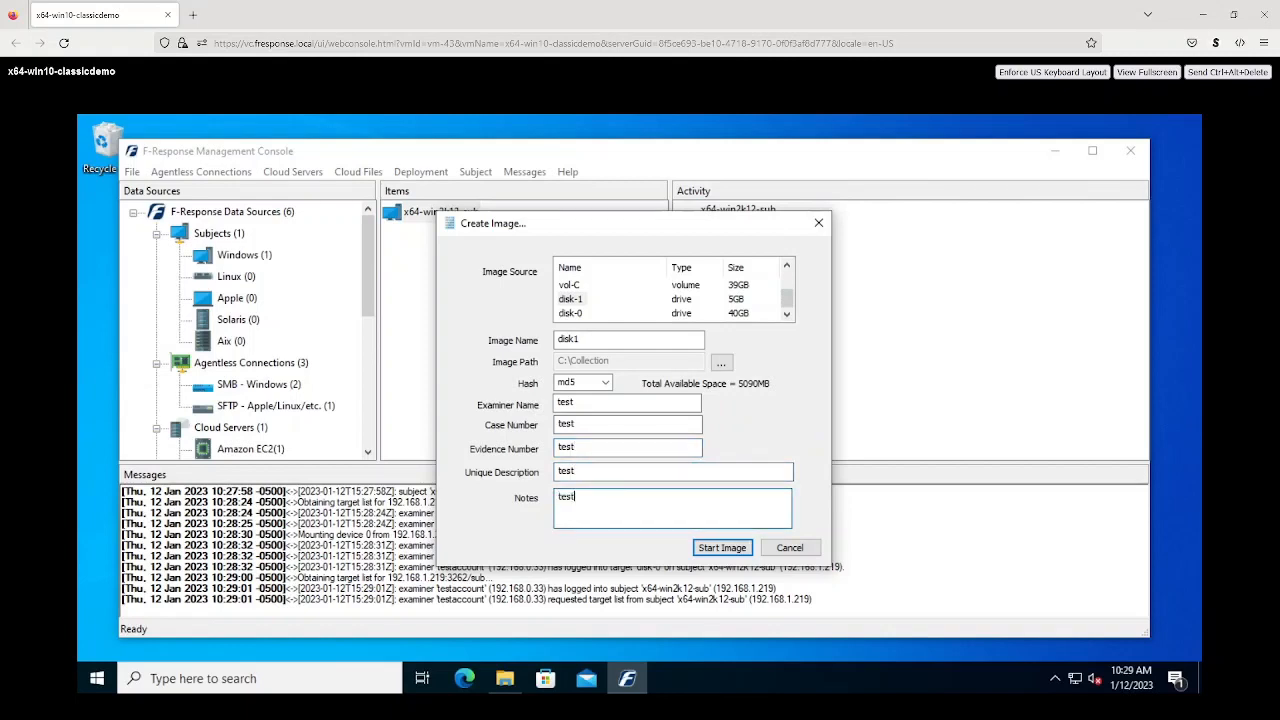
pyautogui.click(722, 548)
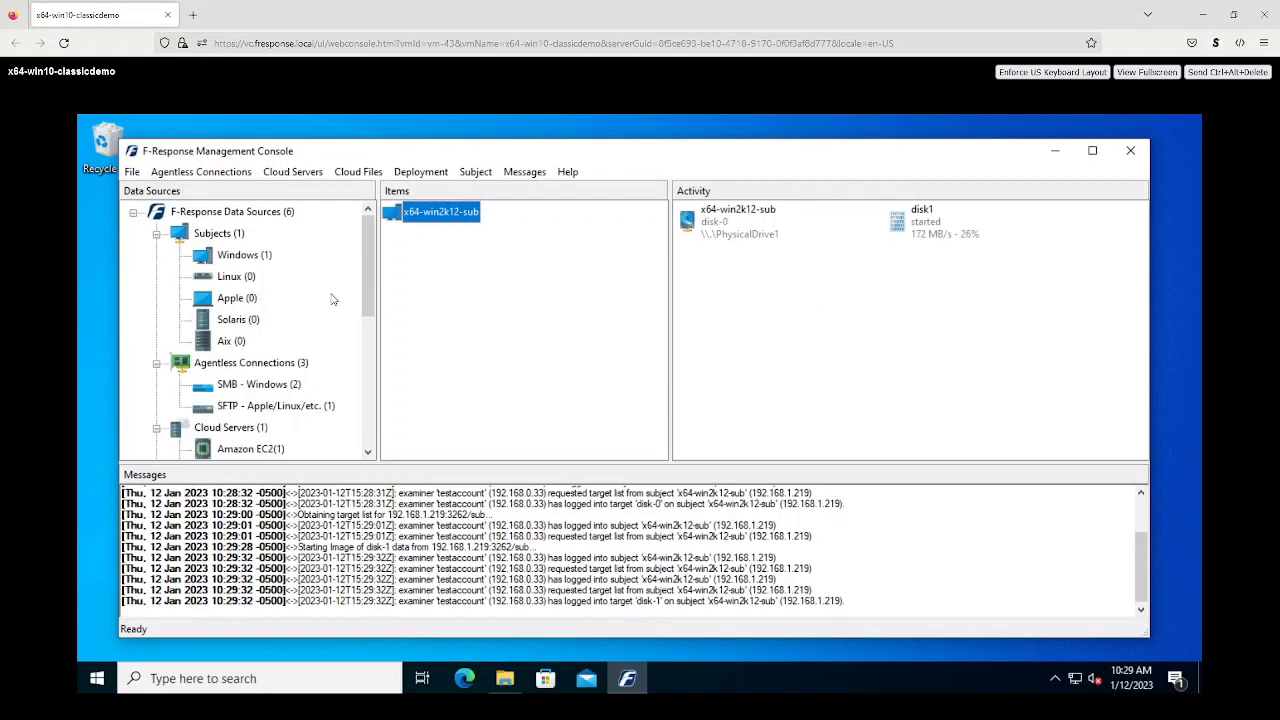
# Step: Open an SFTP collection for the agentless connection 192.168.0.45 and set its alternate root to the user's folder under home
pyautogui.moveTo(367, 288); pyautogui.dragTo(364, 323)
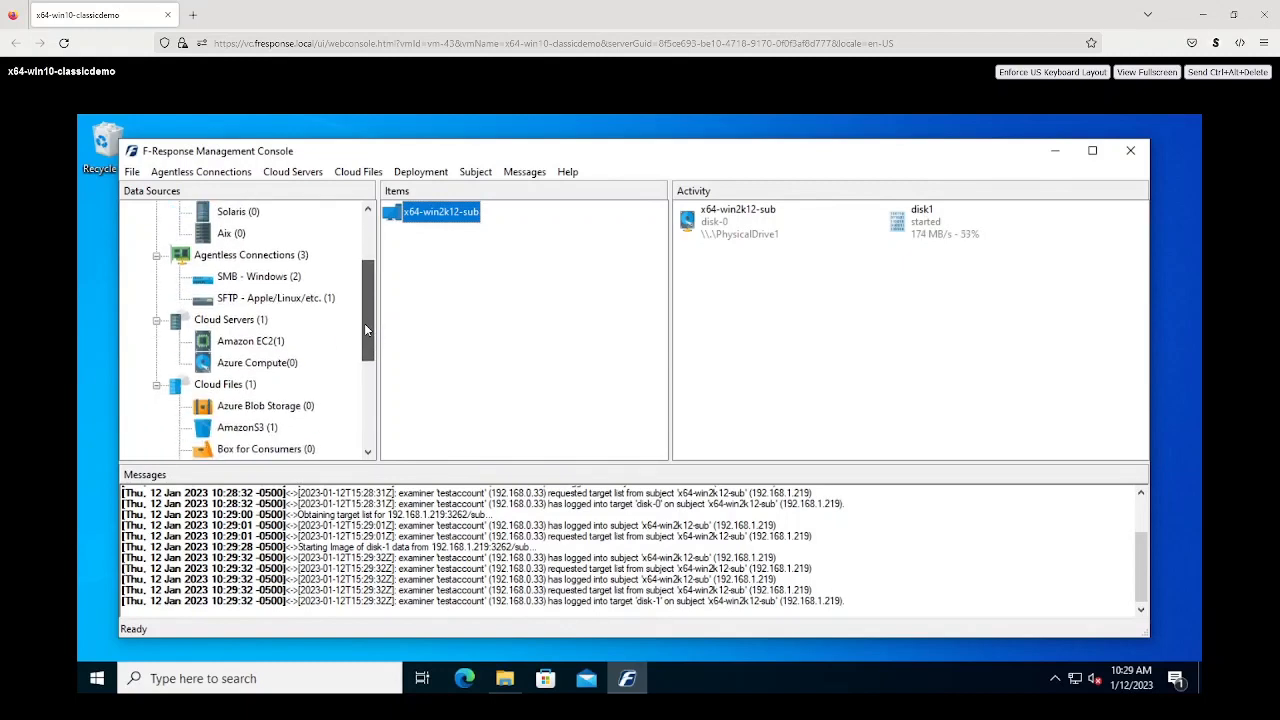
pyautogui.moveTo(364, 323); pyautogui.dragTo(365, 332)
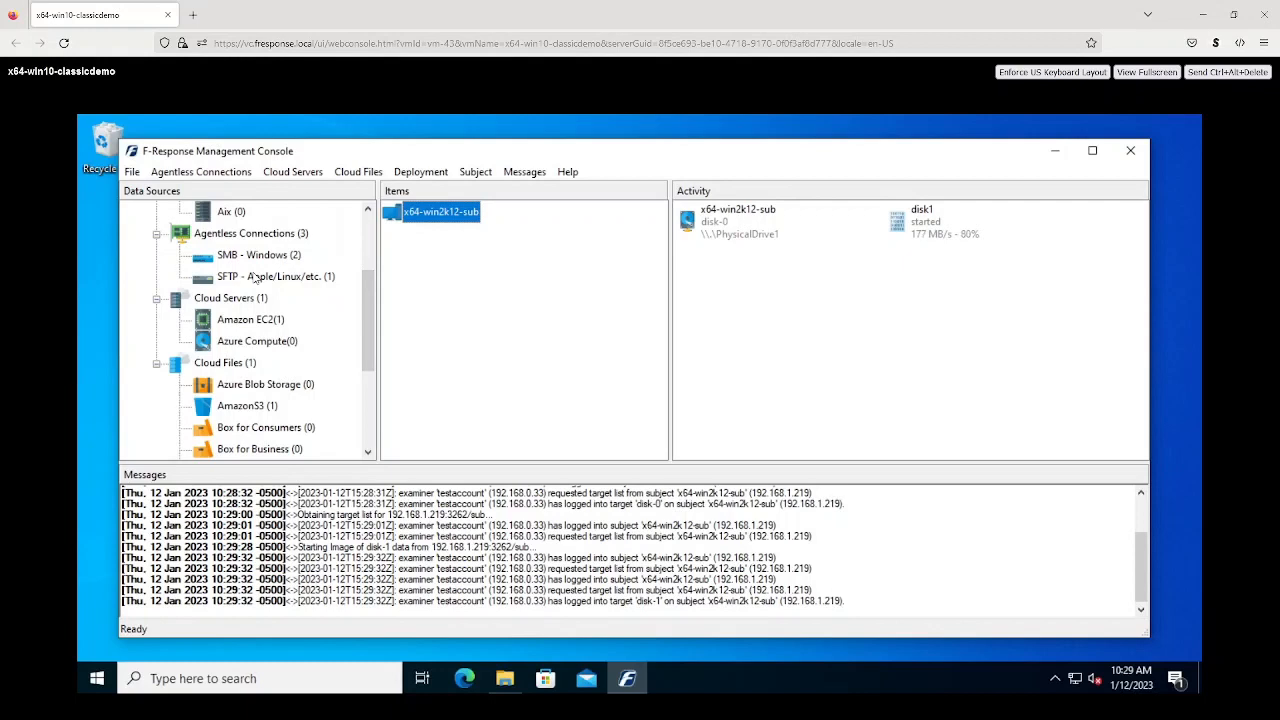
pyautogui.click(255, 277)
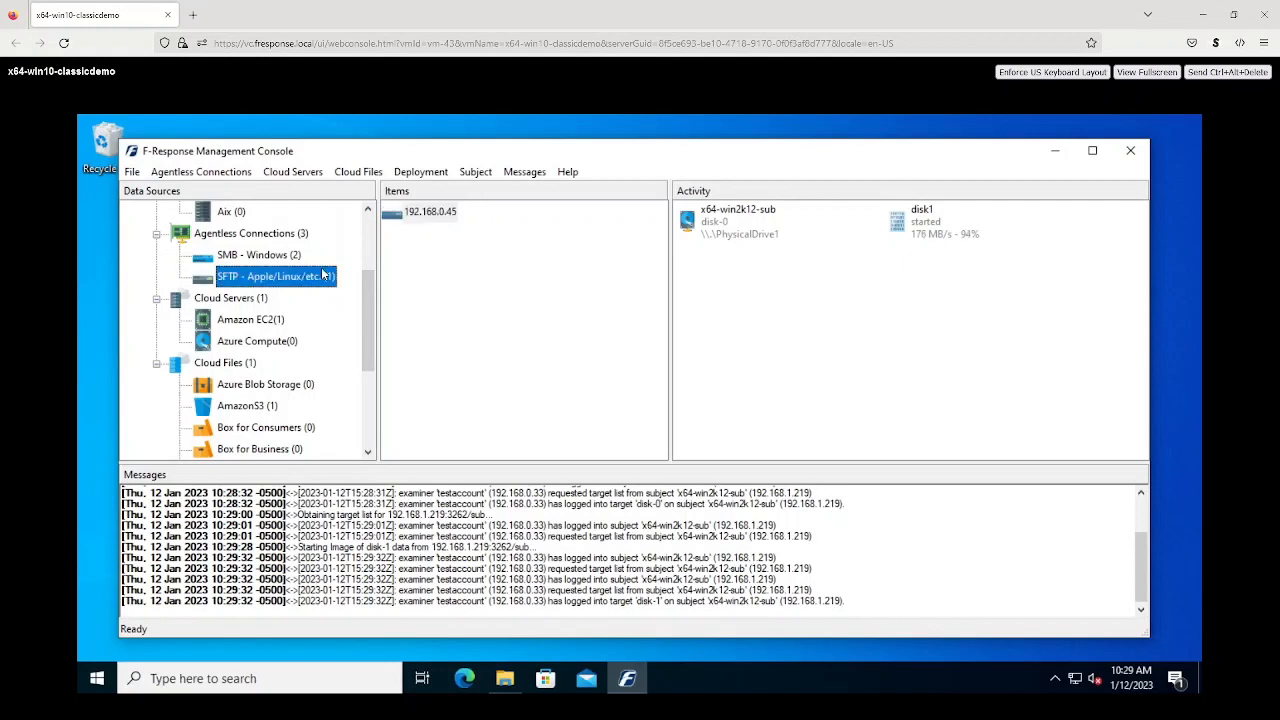
pyautogui.doubleClick(420, 218)
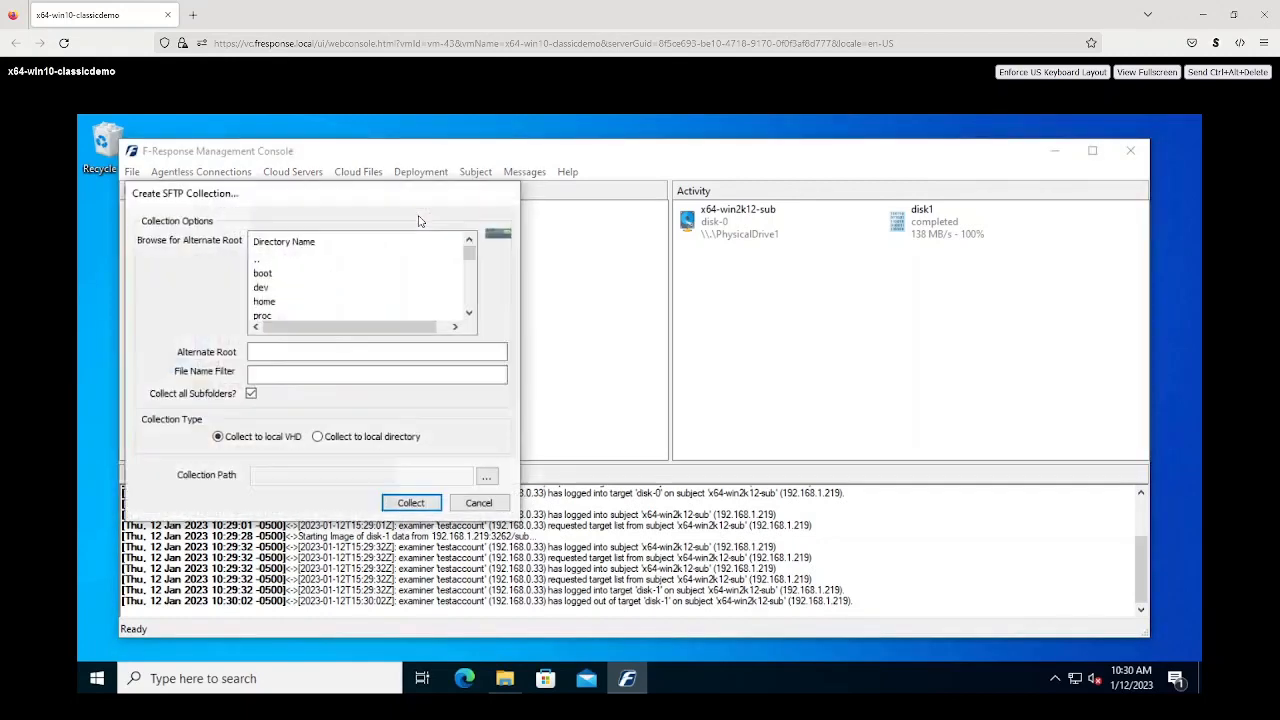
pyautogui.doubleClick(268, 301)
pyautogui.doubleClick(280, 272)
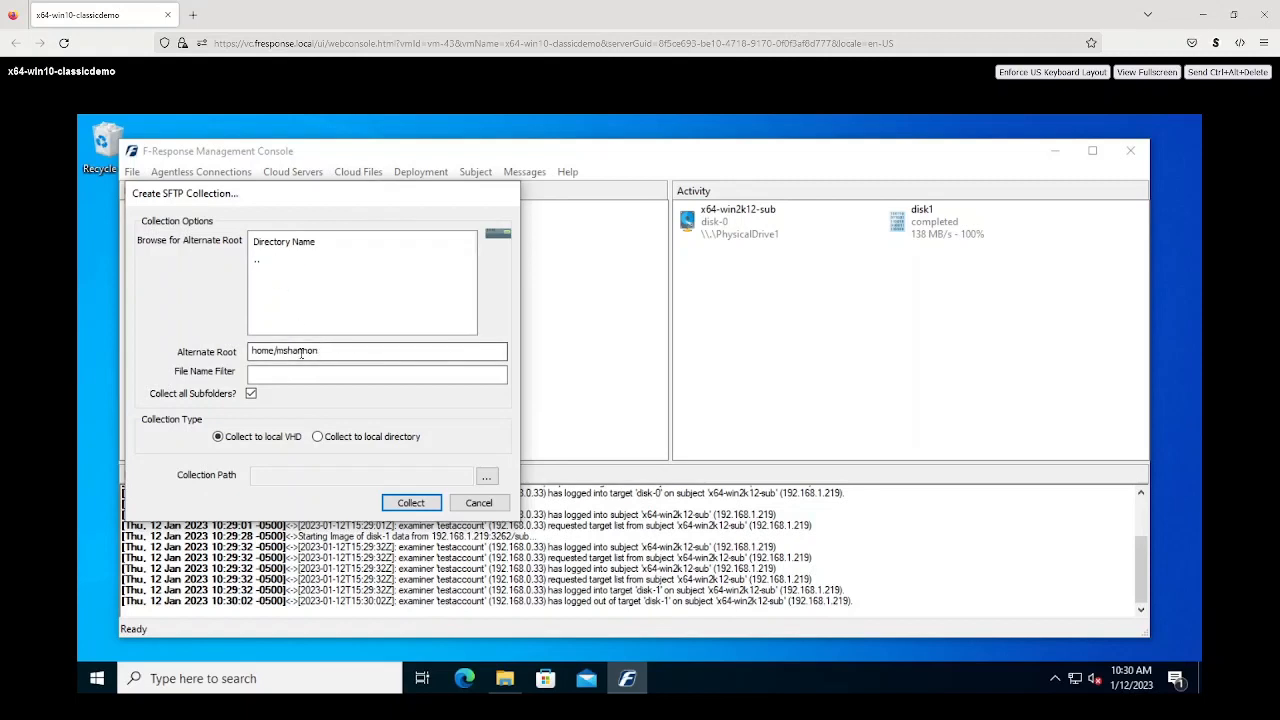
# Step: Set the SFTP collection to save to a local directory, with Collection on Local Disk (C:) as its path, and start collecting
pyautogui.click(318, 437)
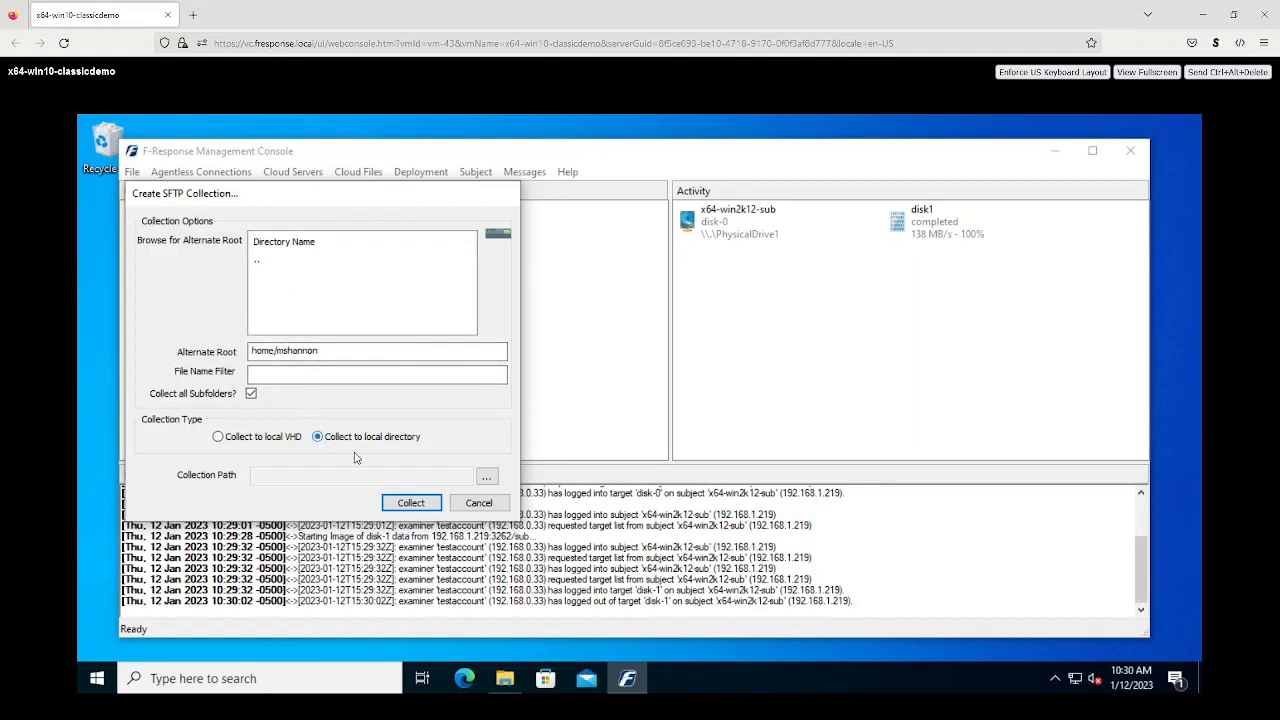
pyautogui.click(486, 477)
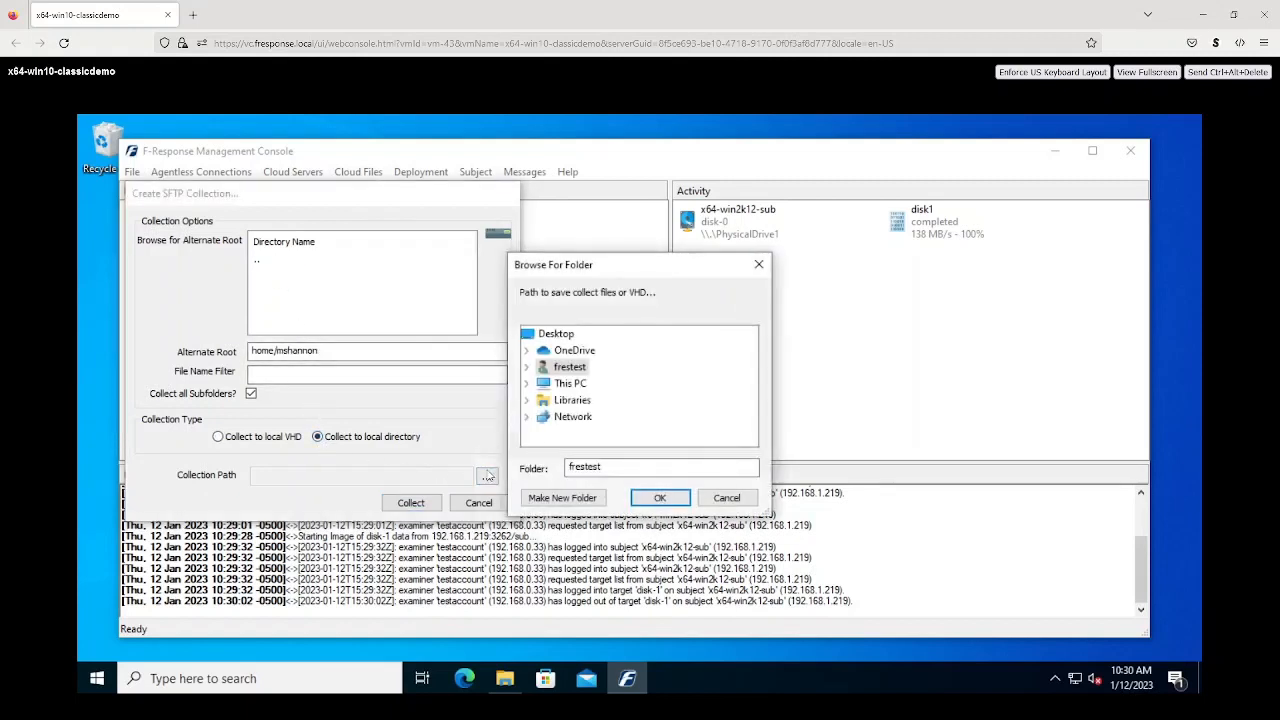
pyautogui.click(527, 384)
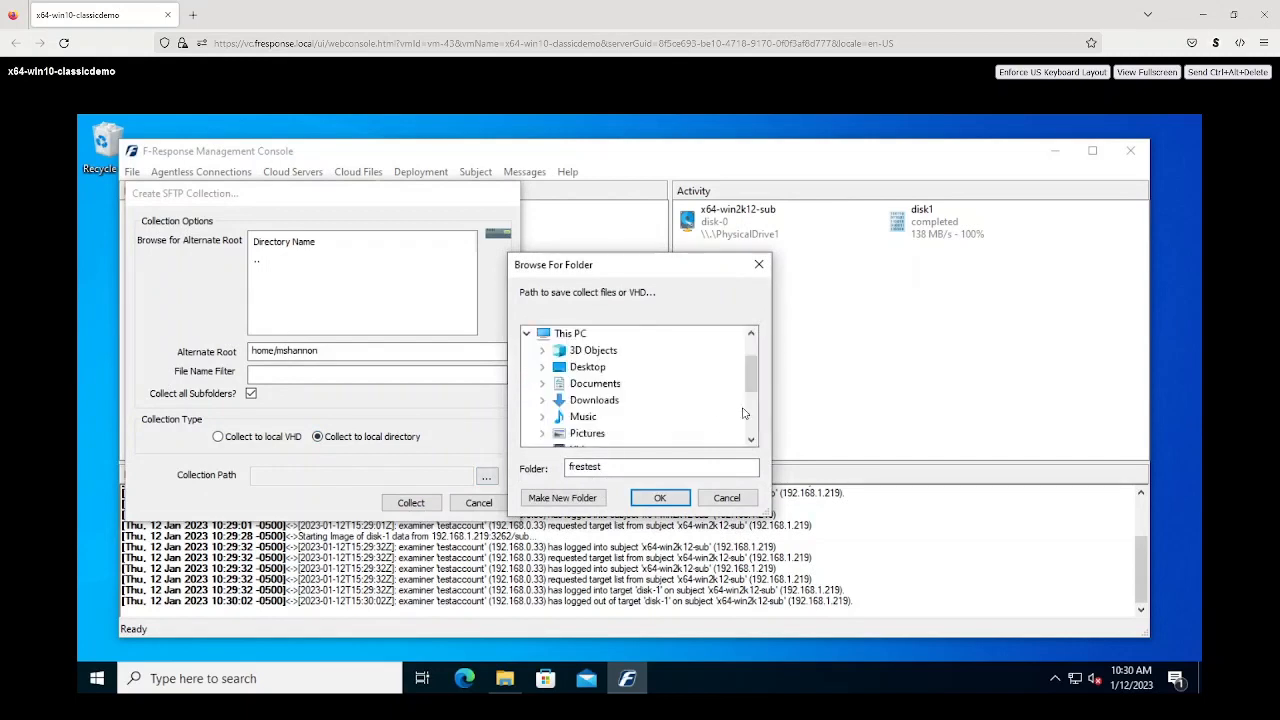
pyautogui.click(753, 424)
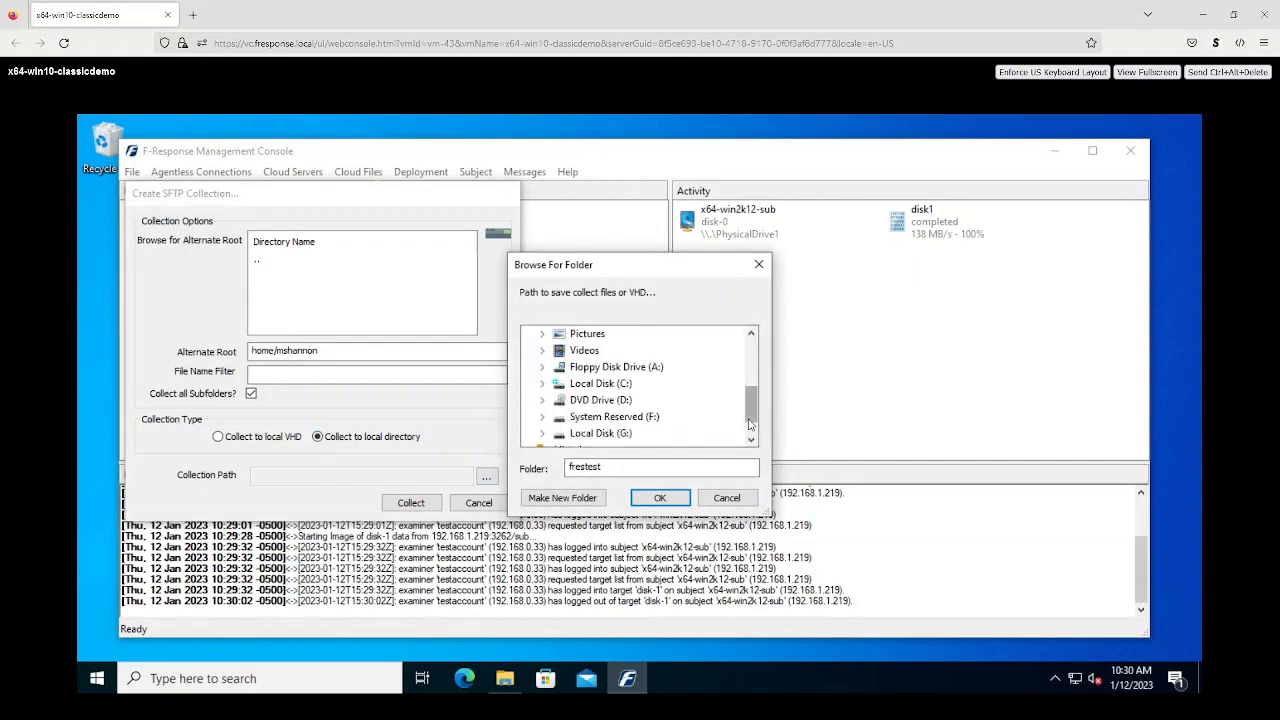
pyautogui.click(543, 384)
pyautogui.click(607, 350)
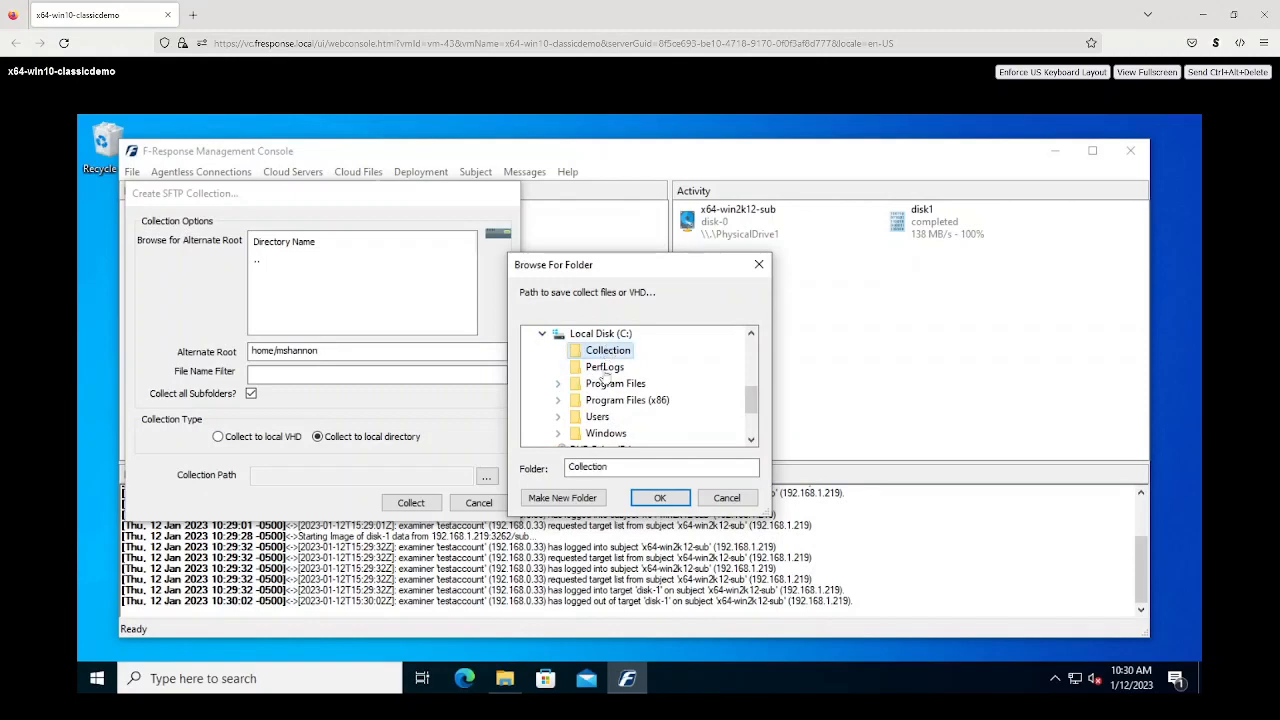
pyautogui.click(655, 498)
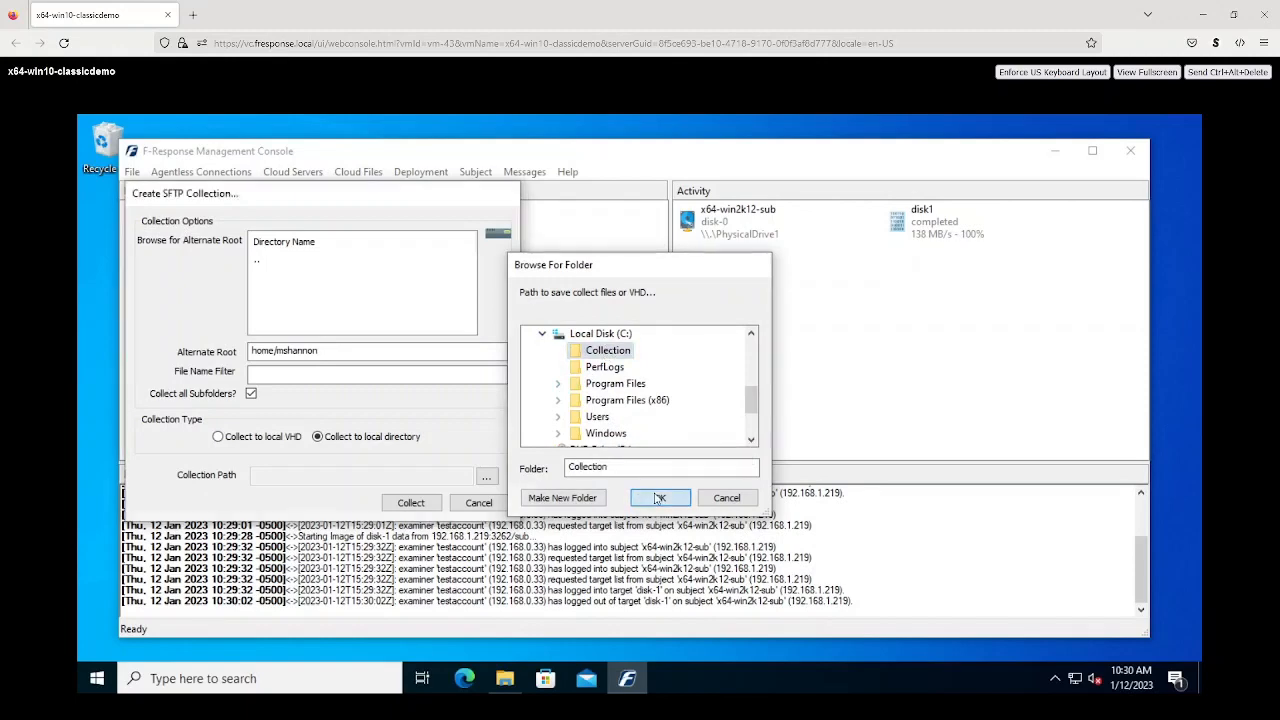
pyautogui.click(410, 503)
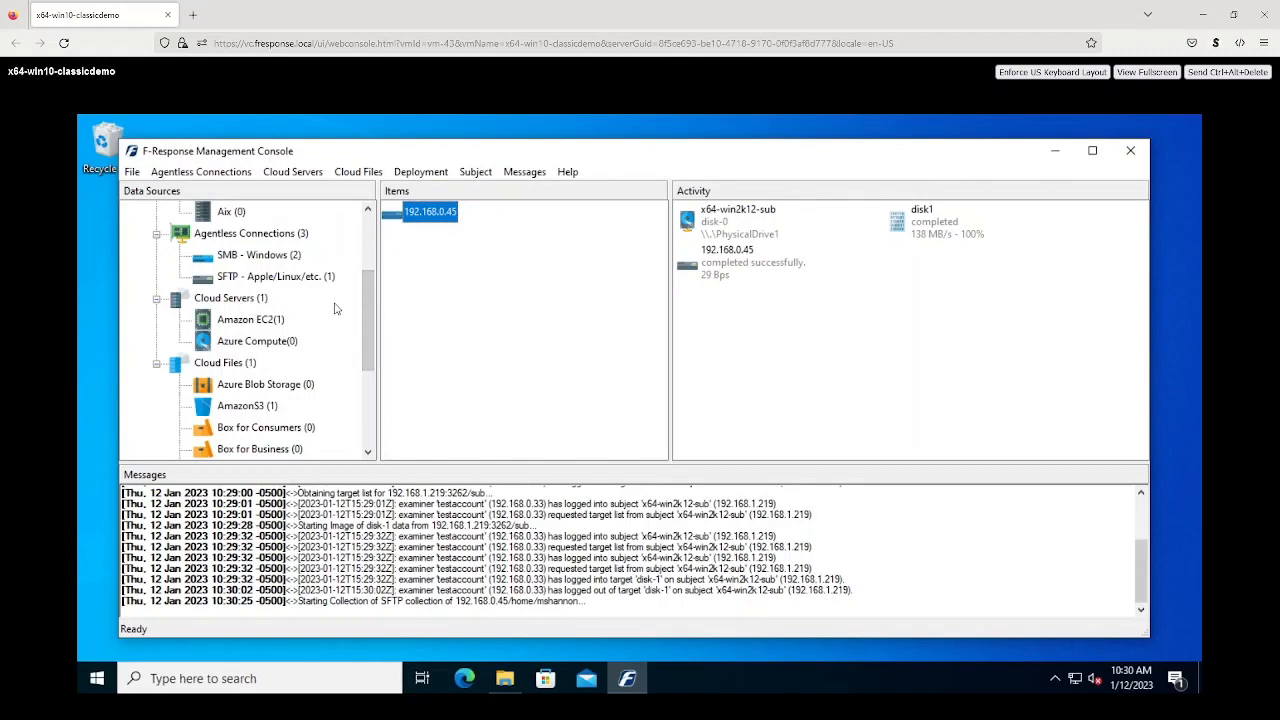
# Step: View the Amazon EC2 volumes available for imaging under ec2test, and close the dialog without collecting
pyautogui.moveTo(368, 318); pyautogui.dragTo(366, 348)
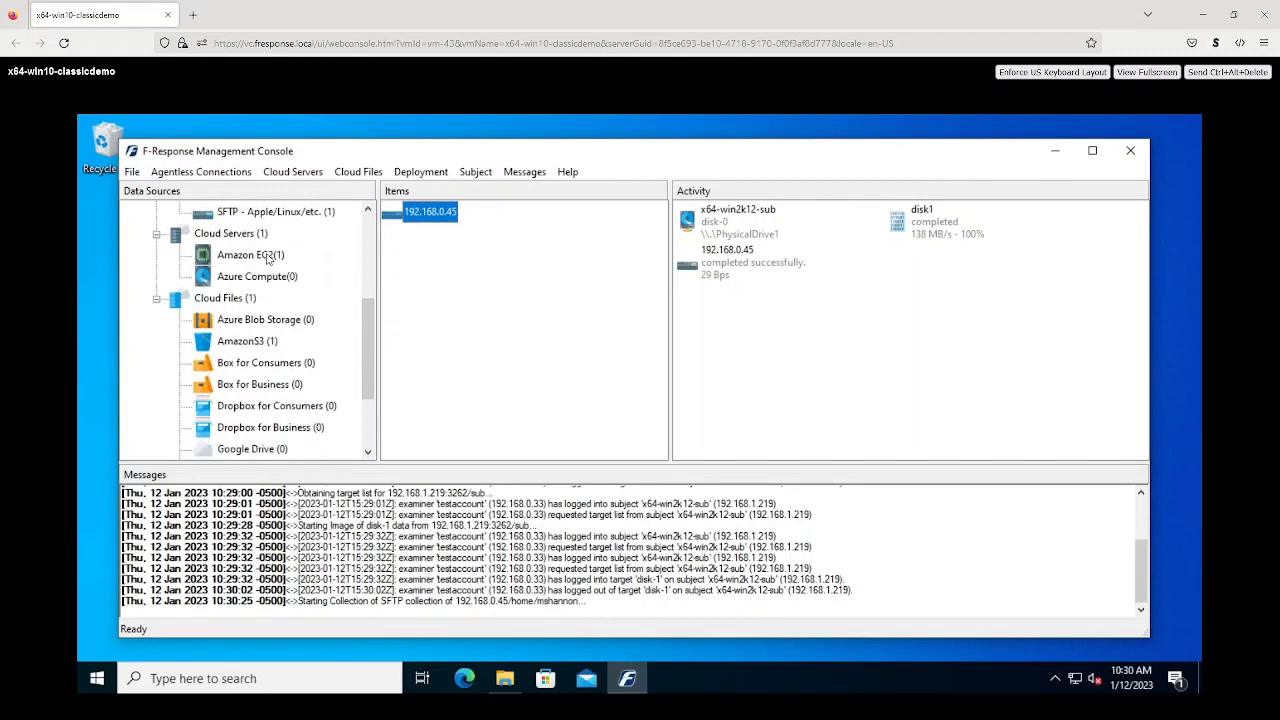
pyautogui.click(268, 256)
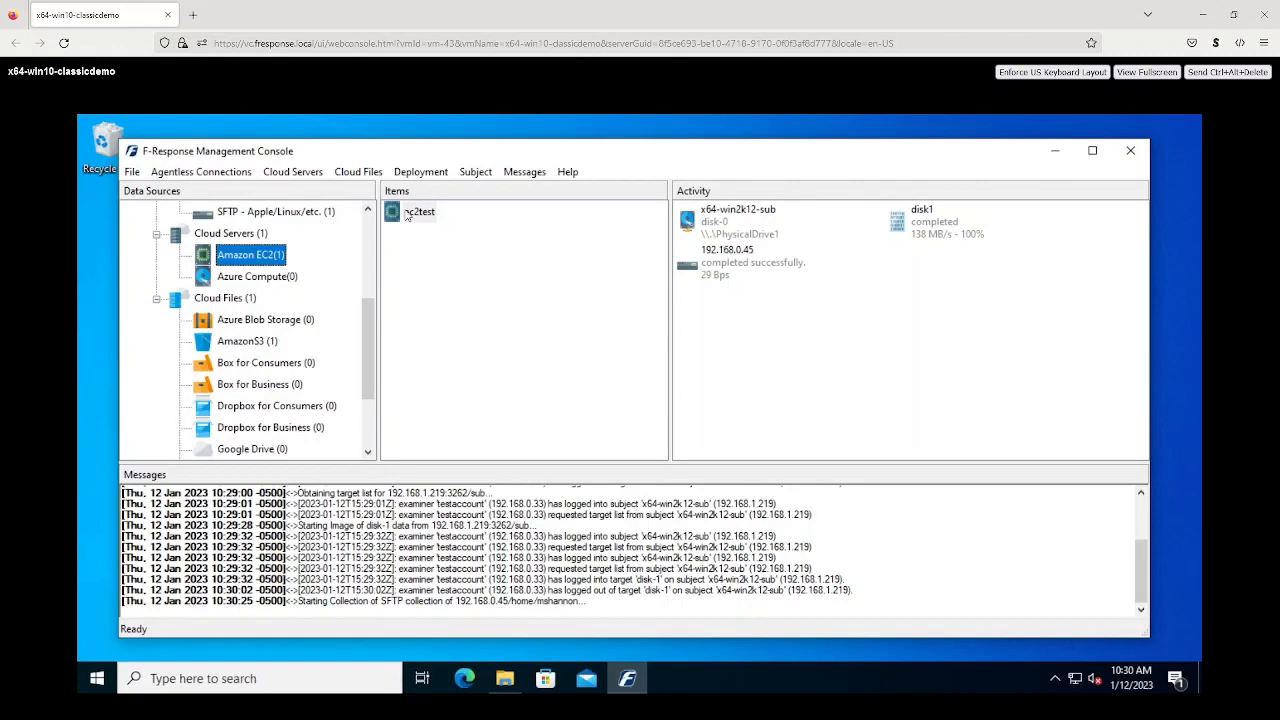
pyautogui.doubleClick(412, 212)
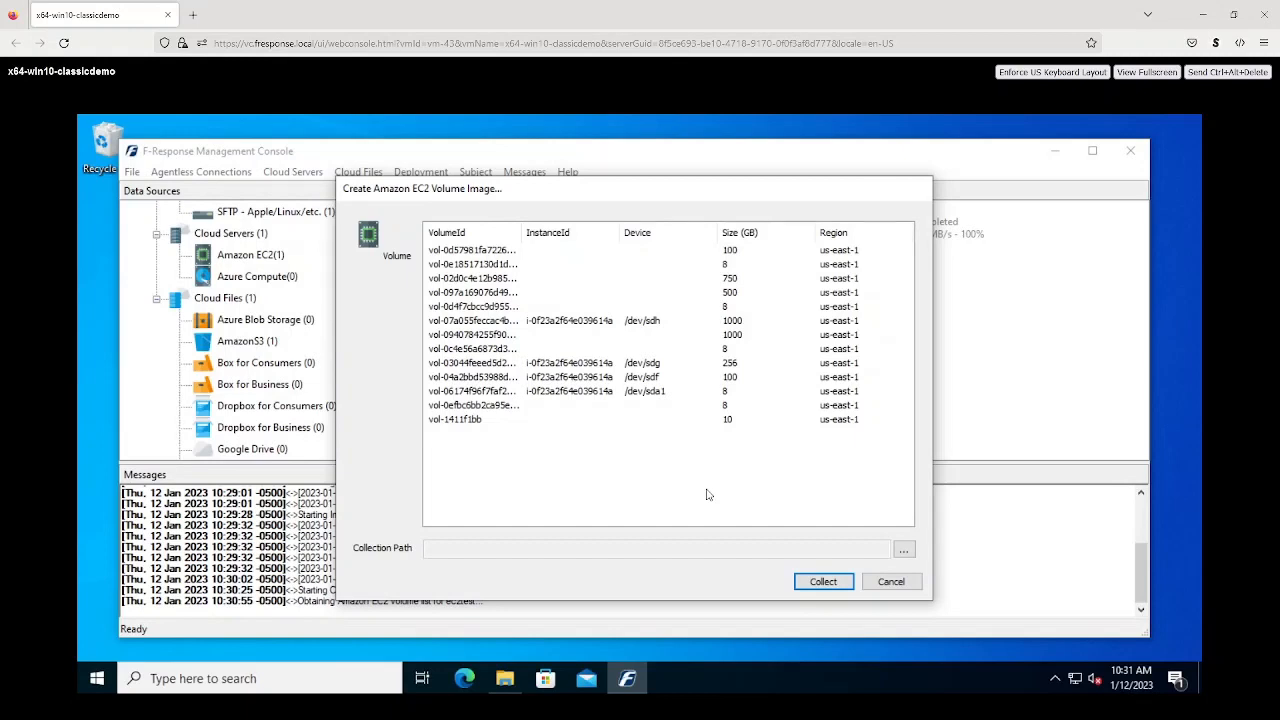
pyautogui.click(878, 585)
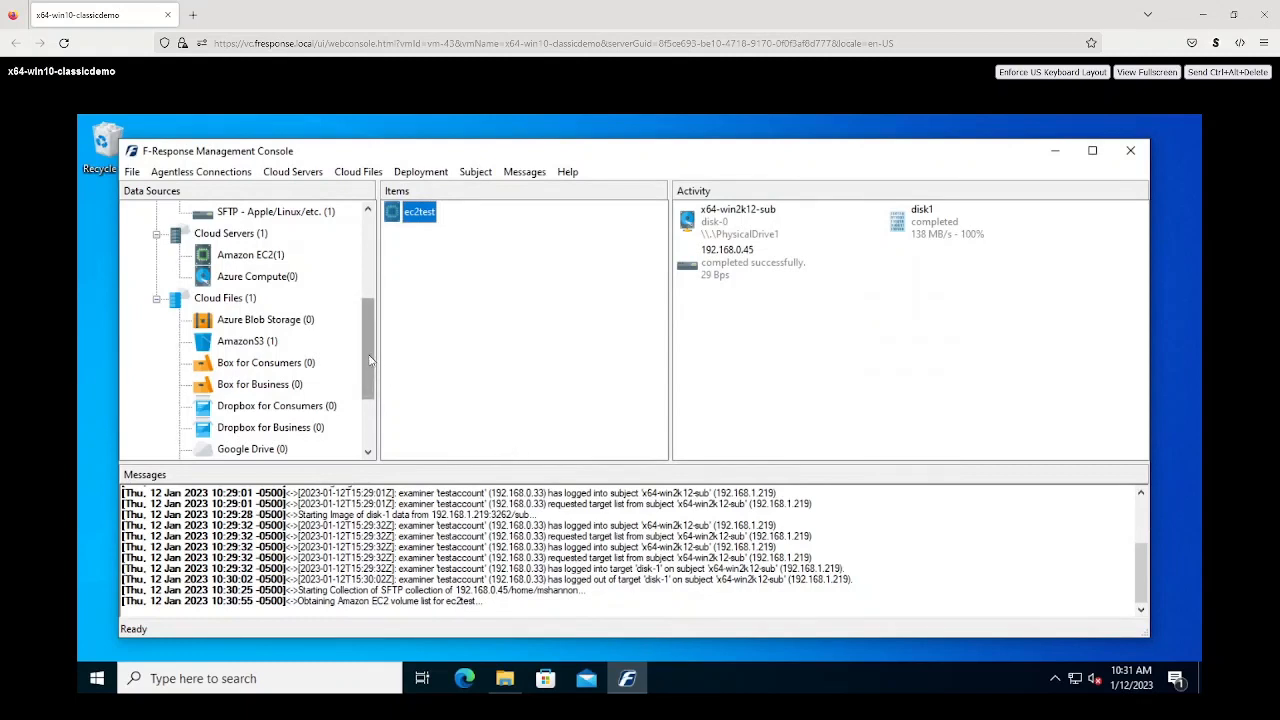
# Step: Open an AmazonS3 collection for TestAWSAccount, choosing the s3-standard bucket and collection to a local directory
pyautogui.moveTo(369, 360); pyautogui.dragTo(367, 398)
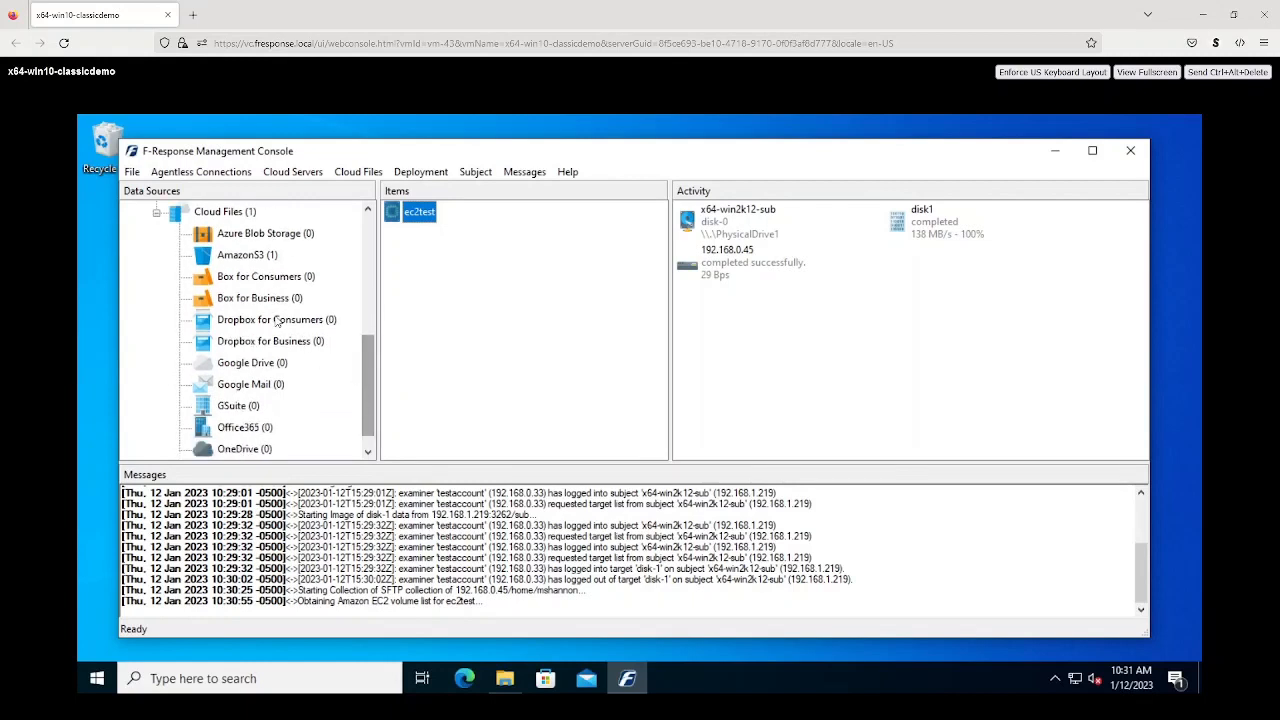
pyautogui.click(261, 256)
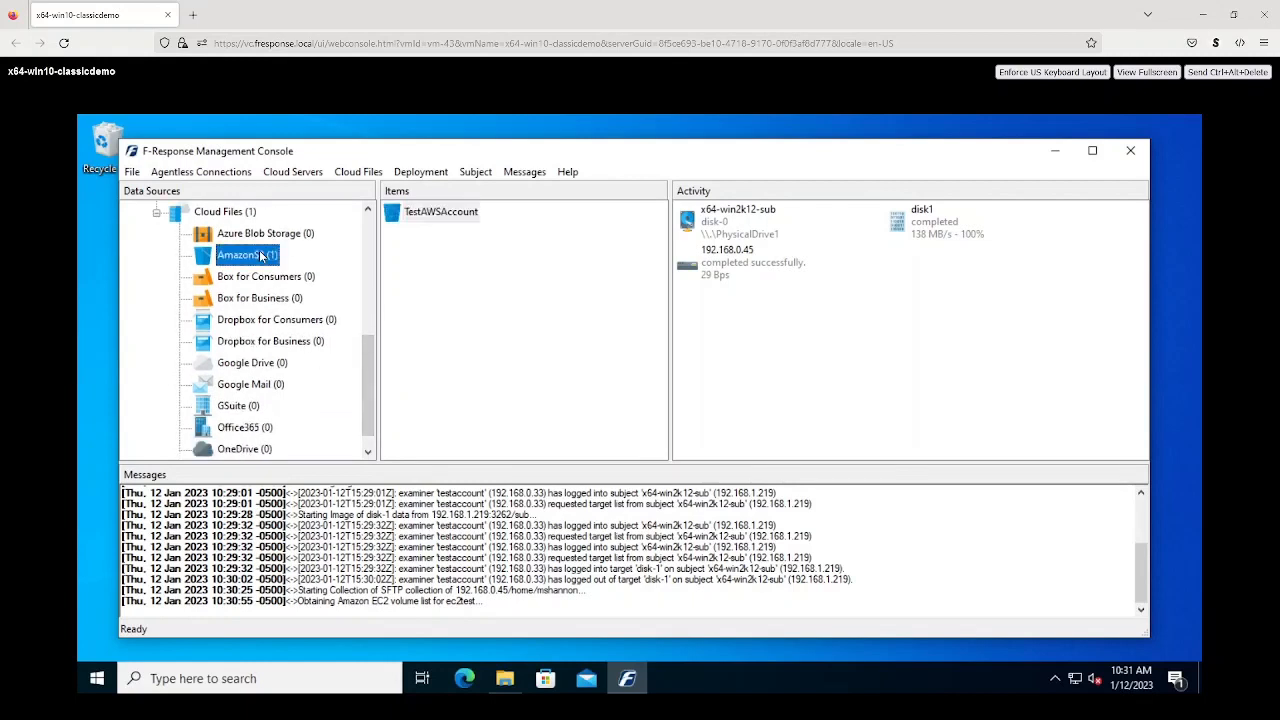
pyautogui.click(431, 213)
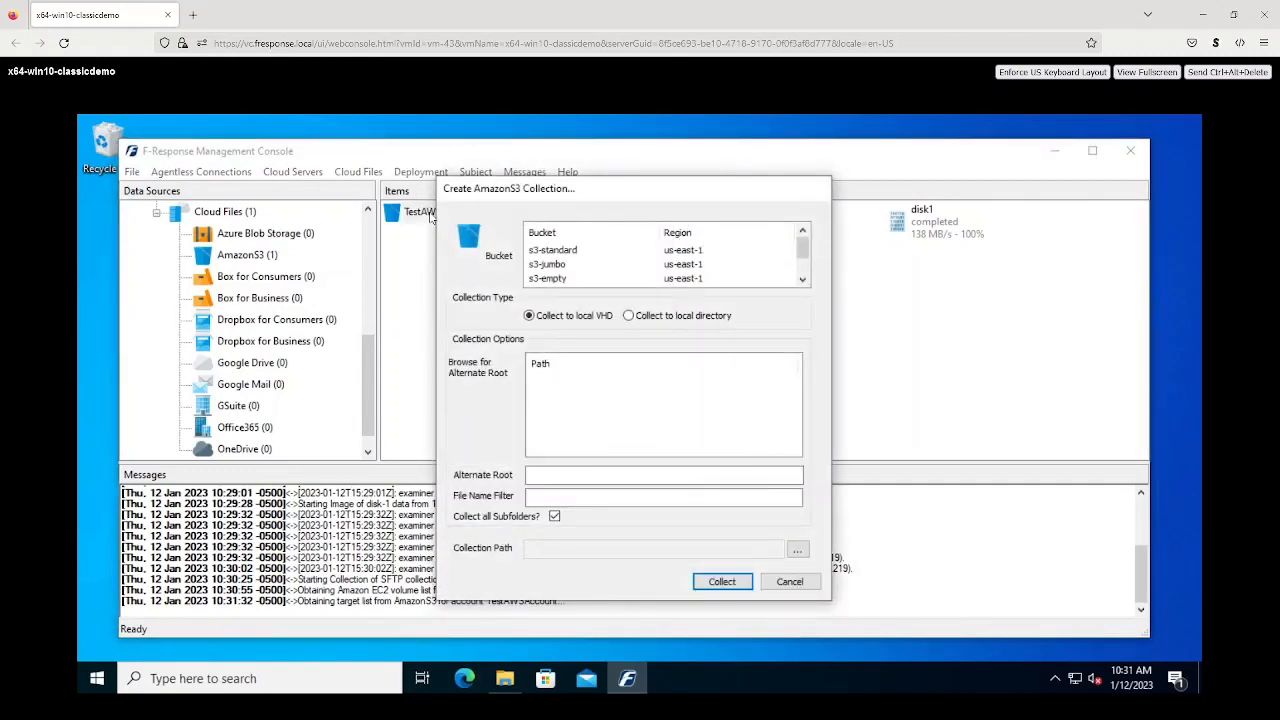
pyautogui.click(542, 251)
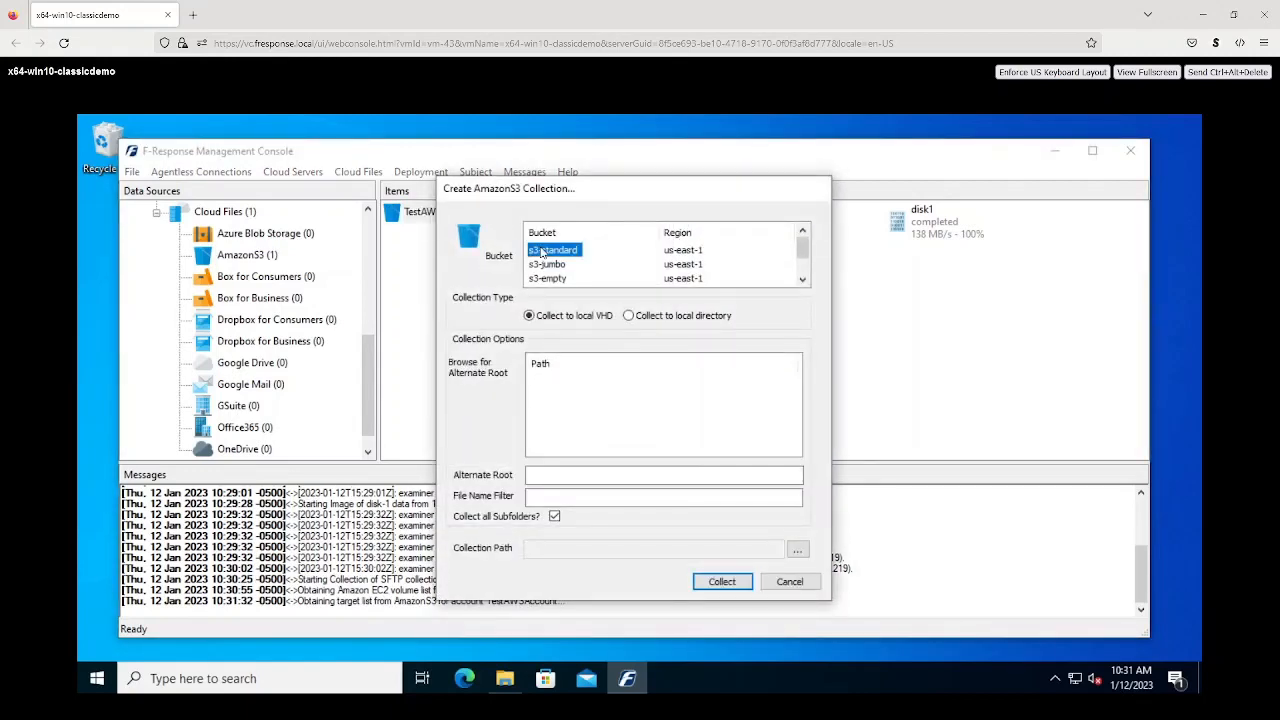
pyautogui.click(629, 316)
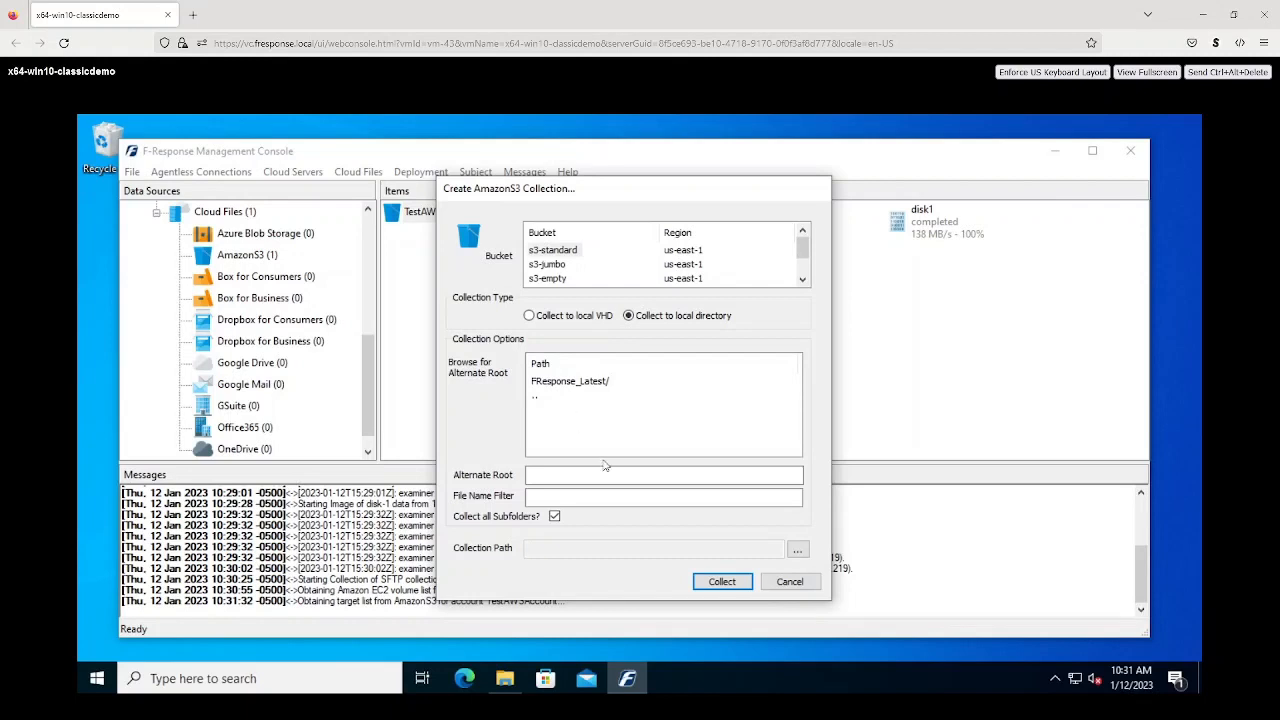
# Step: Set the S3 collection path to the Collection folder on Local Disk (C:) and start the collection
pyautogui.click(797, 550)
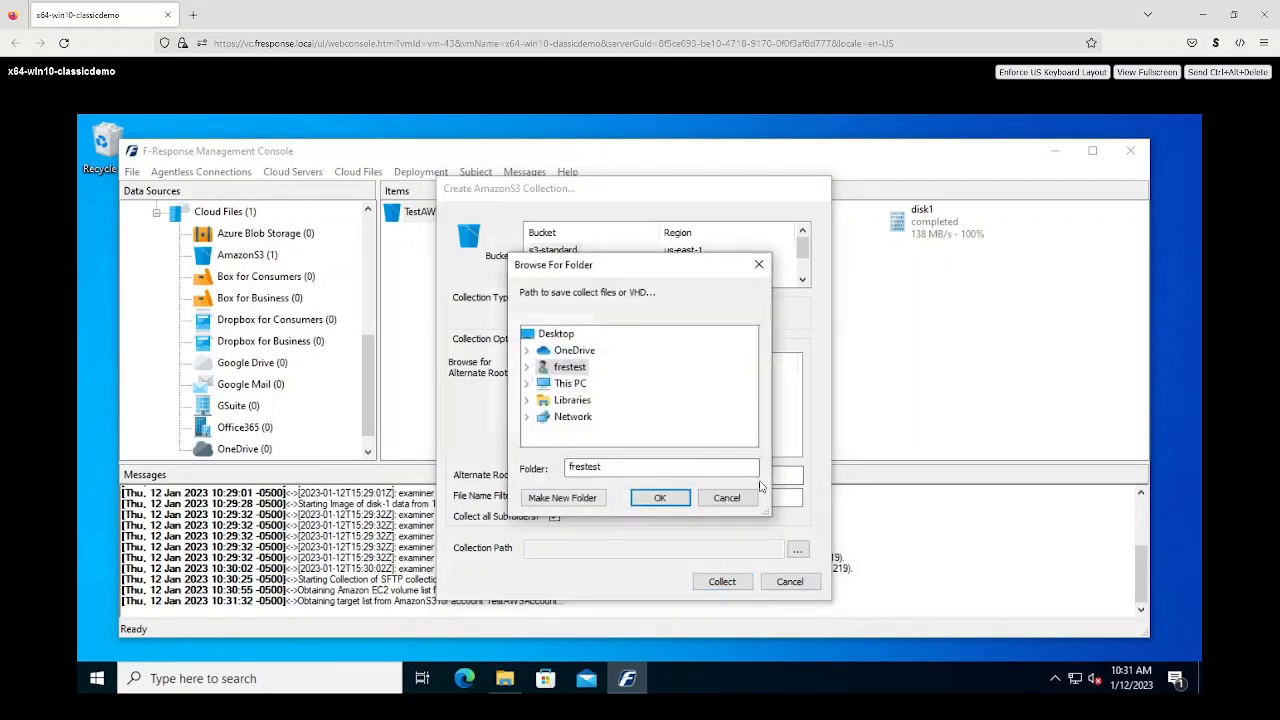
pyautogui.click(526, 384)
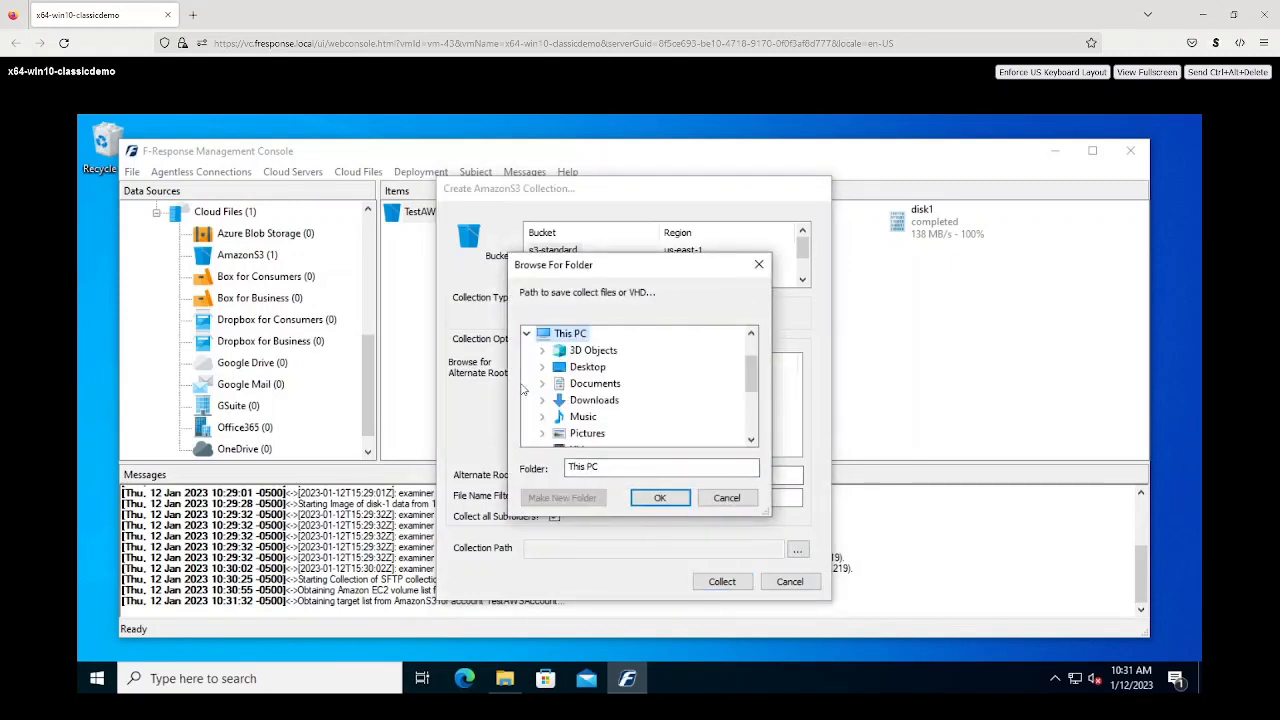
pyautogui.scroll(-2, 752, 430)
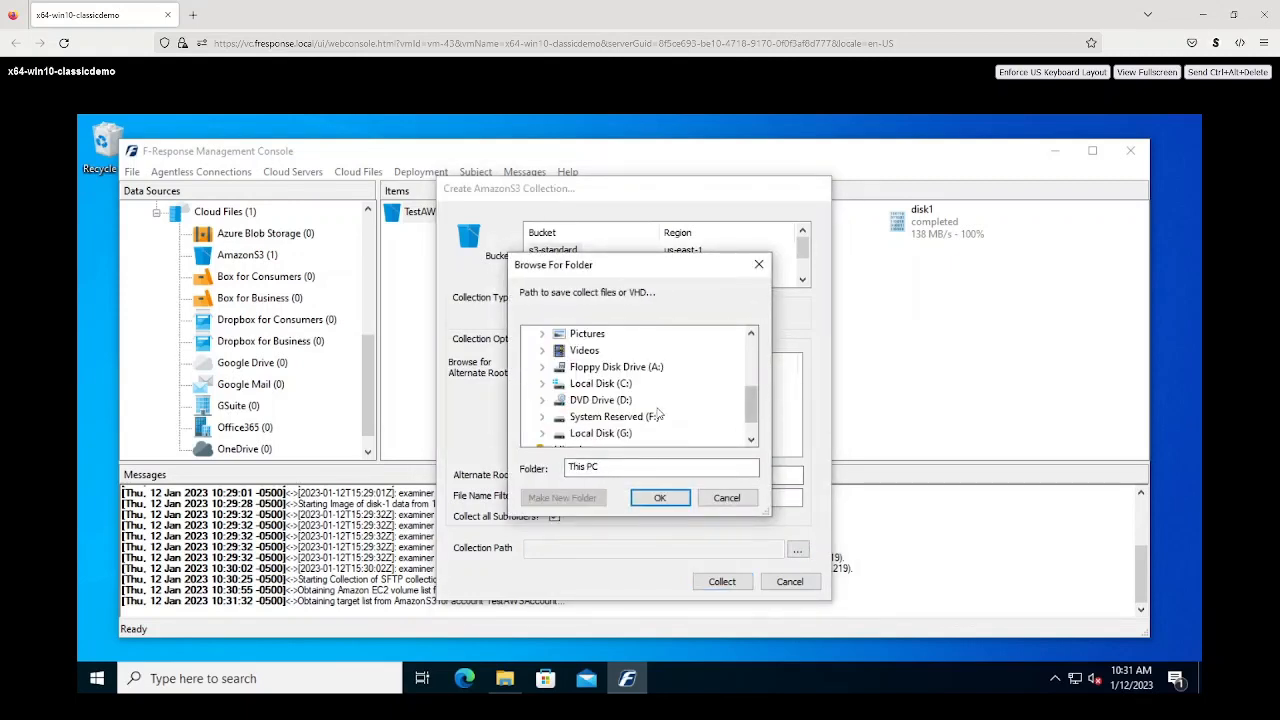
pyautogui.doubleClick(602, 386)
pyautogui.doubleClick(606, 350)
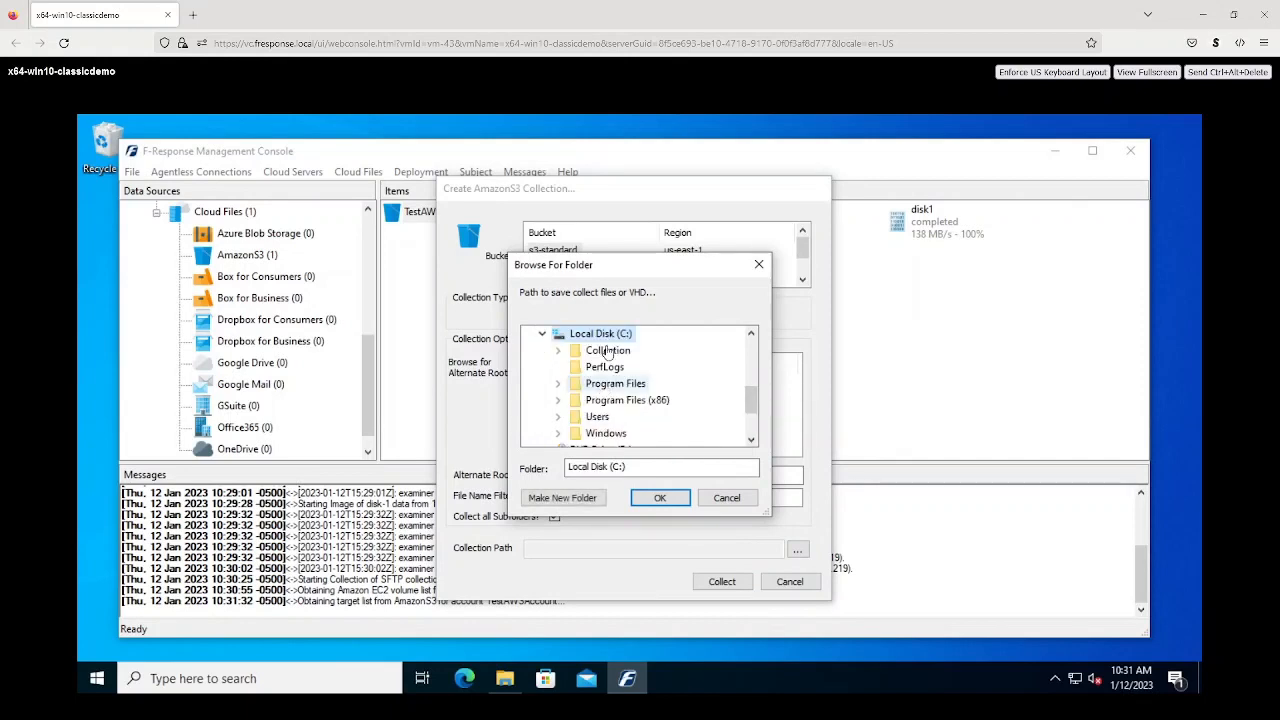
pyautogui.click(660, 497)
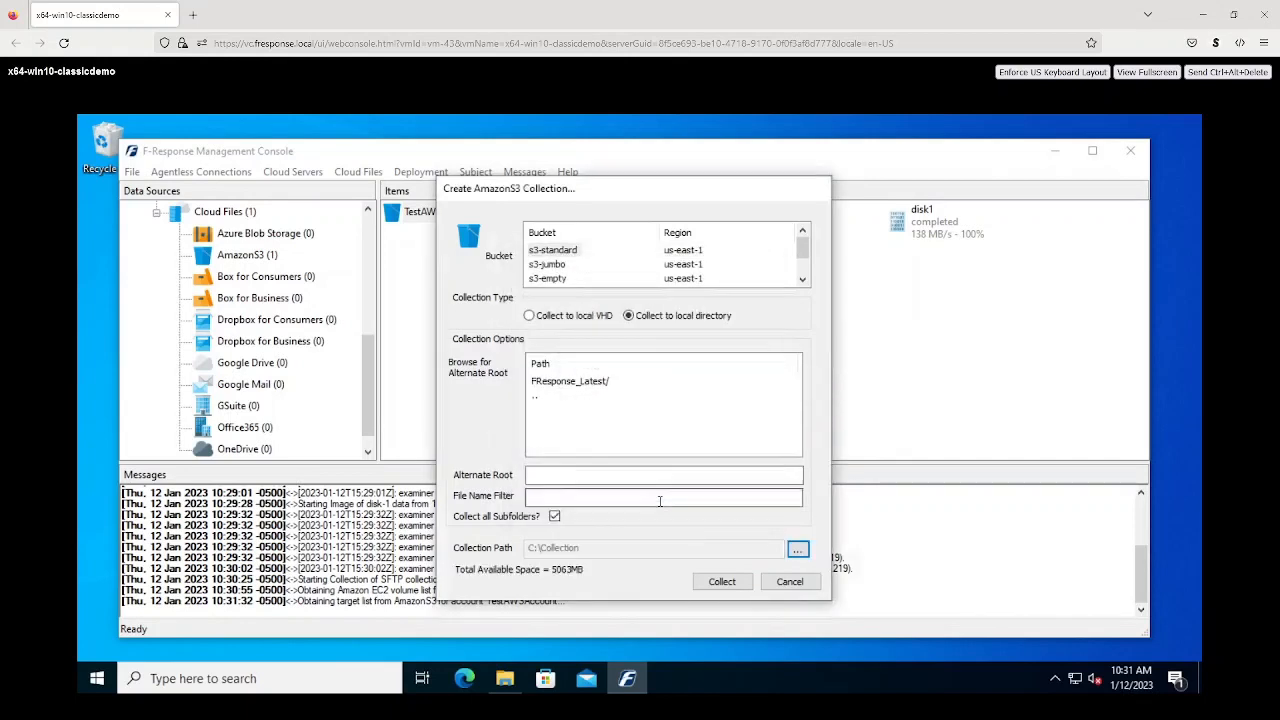
pyautogui.click(720, 582)
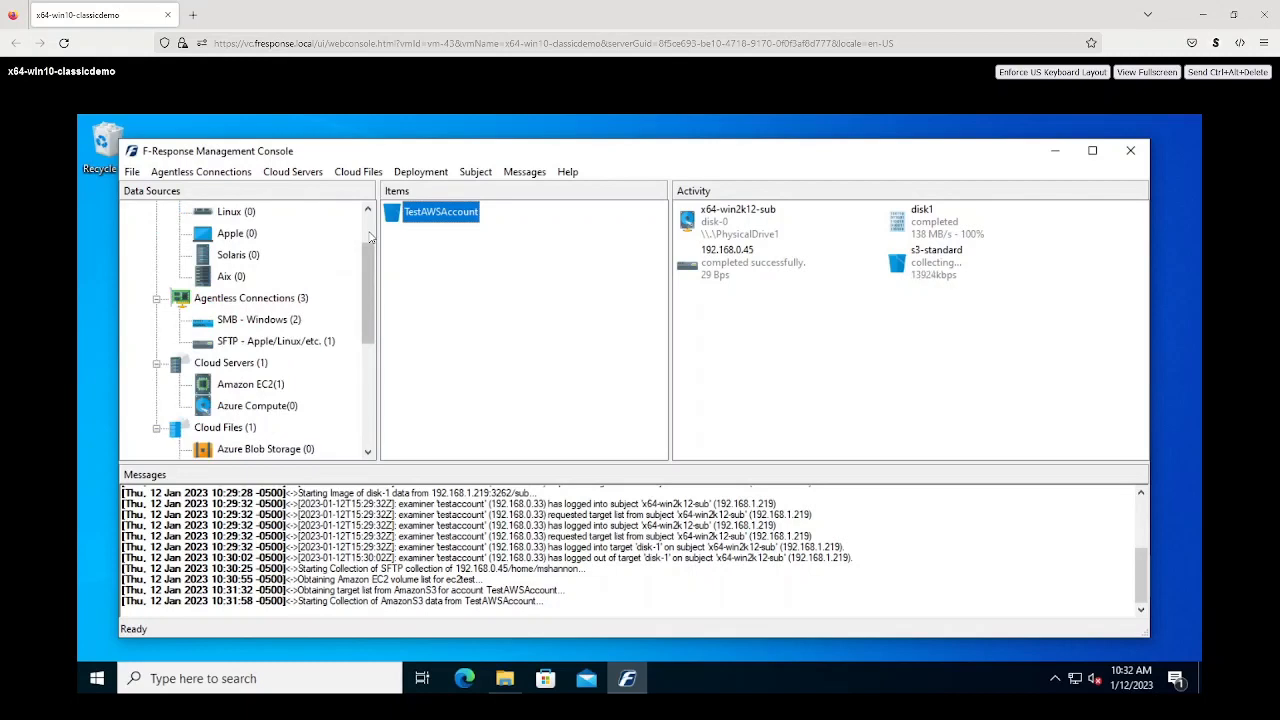
# Step: Remove the s3-standard and 192.168.0.45 collections from the activity list
pyautogui.scroll(1, 370, 236)
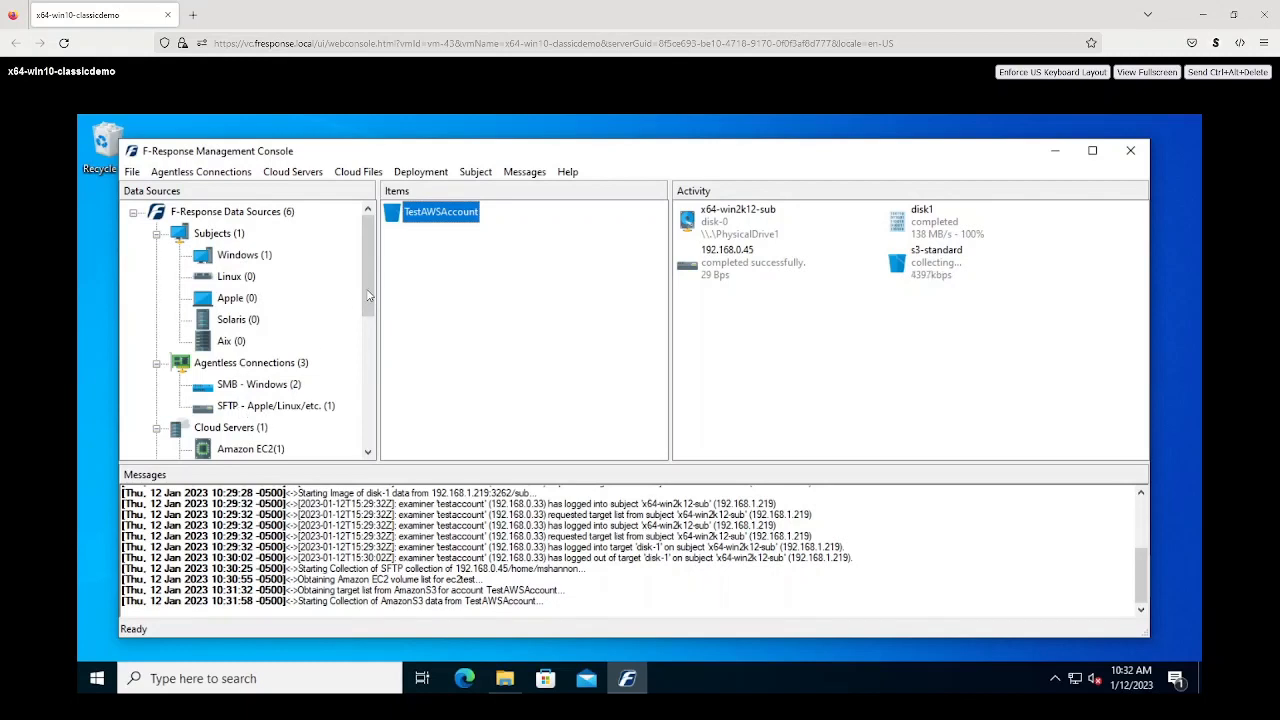
pyautogui.moveTo(363, 299)
pyautogui.mouseDown()
pyautogui.moveTo(365, 438)
pyautogui.moveTo(383, 307)
pyautogui.mouseUp()
pyautogui.moveTo(381, 253); pyautogui.dragTo(381, 253)
pyautogui.rightClick(911, 263)
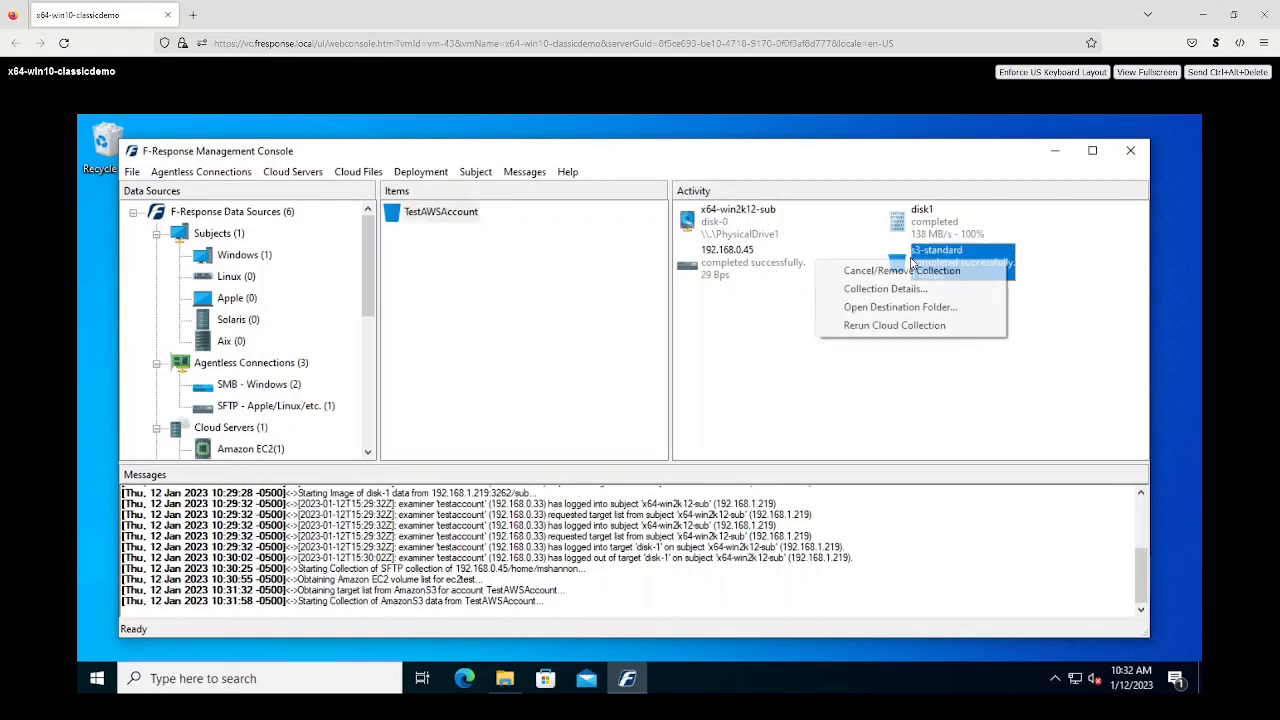
pyautogui.click(906, 280)
pyautogui.rightClick(790, 264)
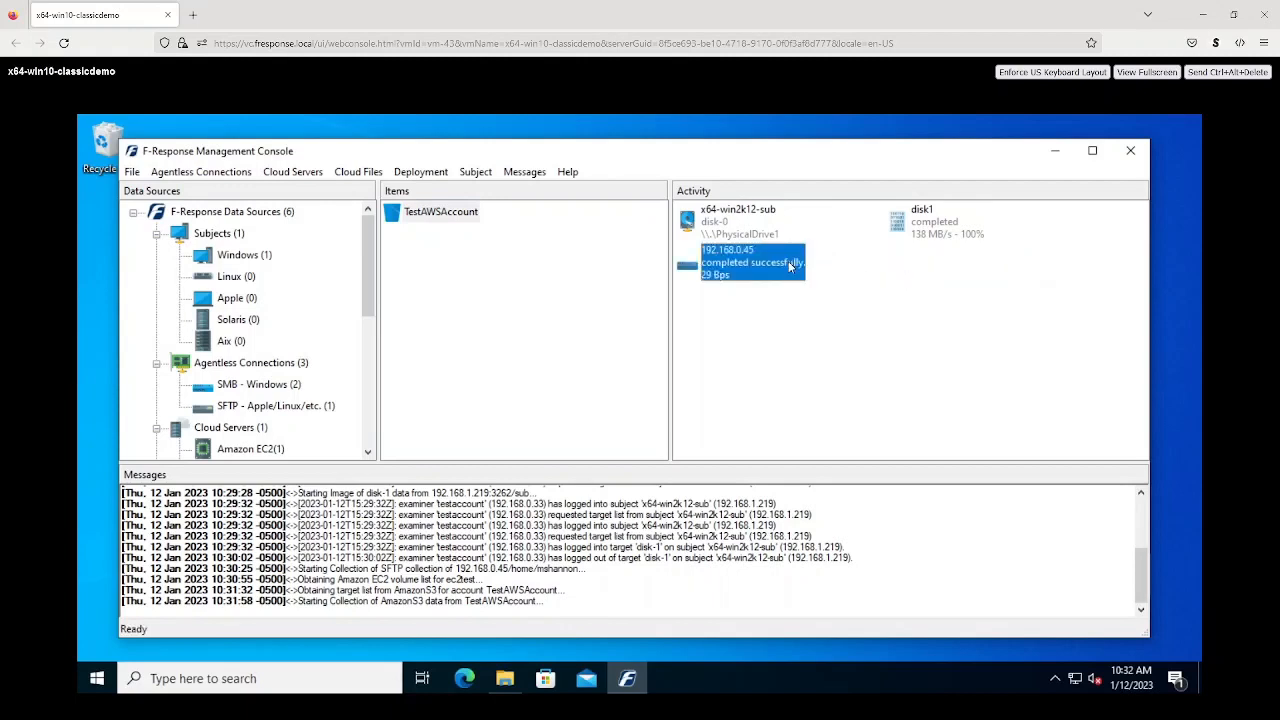
pyautogui.click(790, 275)
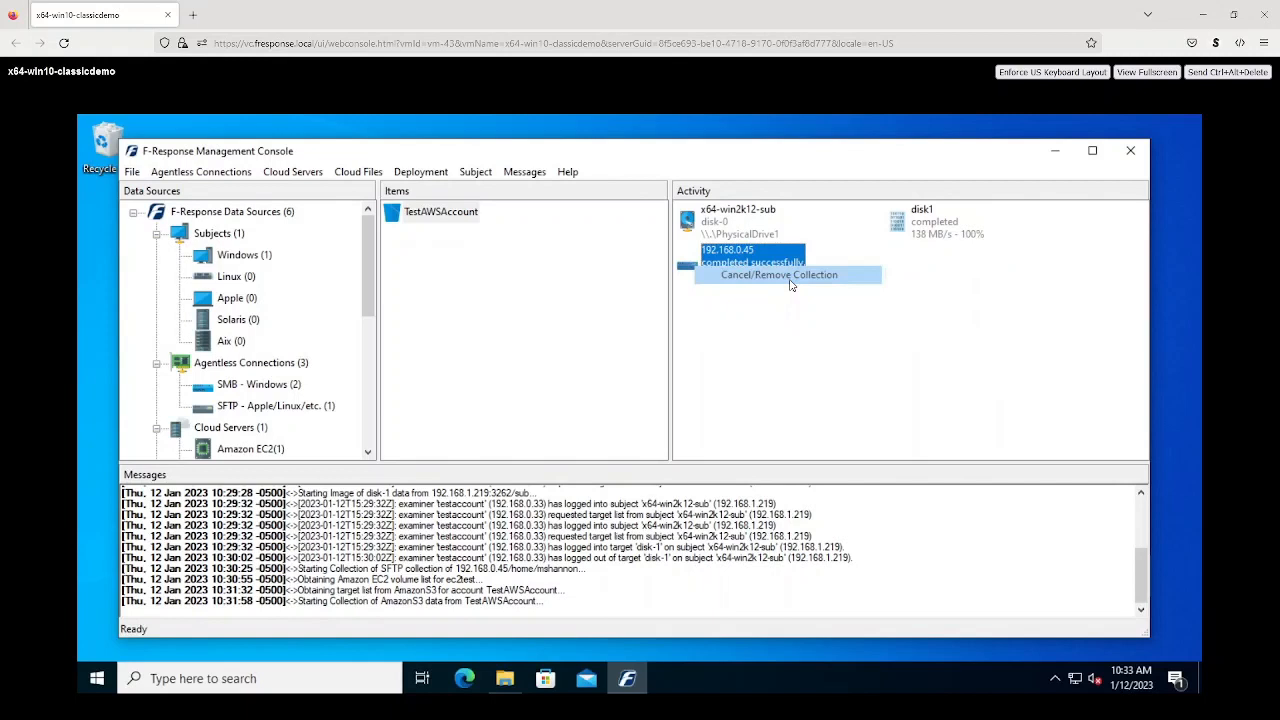
# Step: Remove the disk1 image from the activity list and detach the disk-0 drive of x64-win2k12-sub
pyautogui.click(925, 240)
pyautogui.rightClick(925, 240)
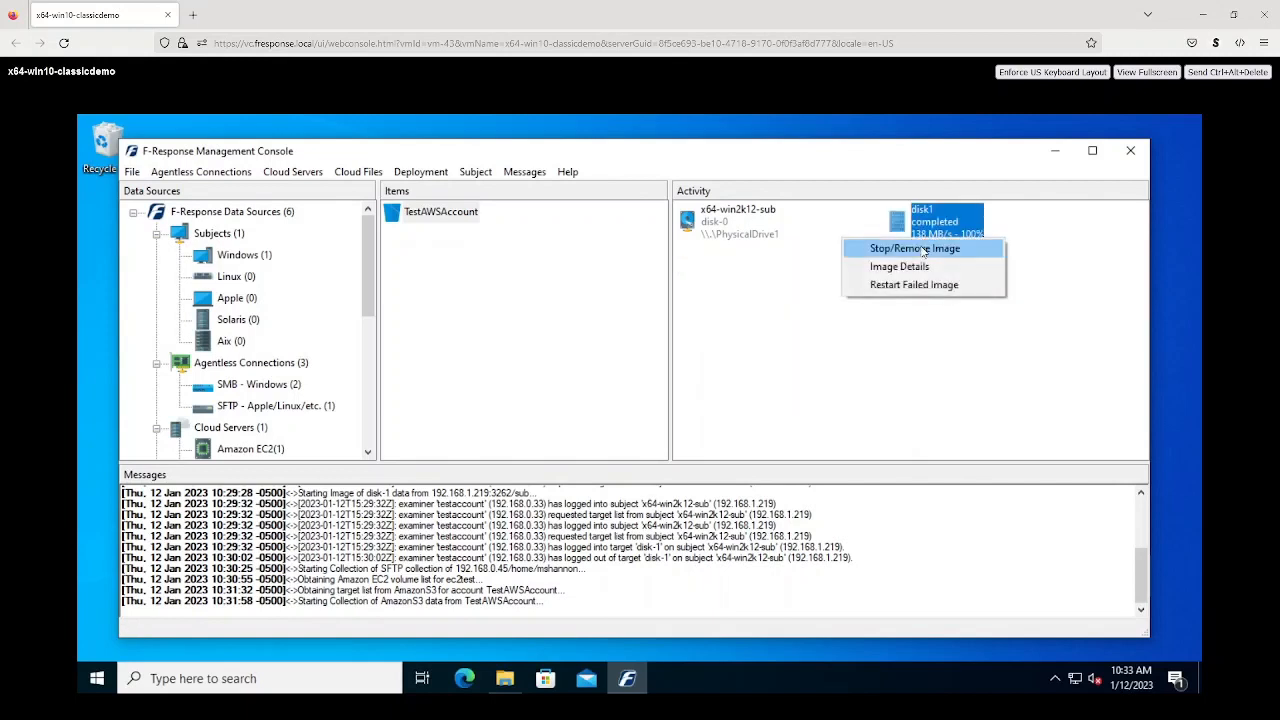
pyautogui.click(922, 251)
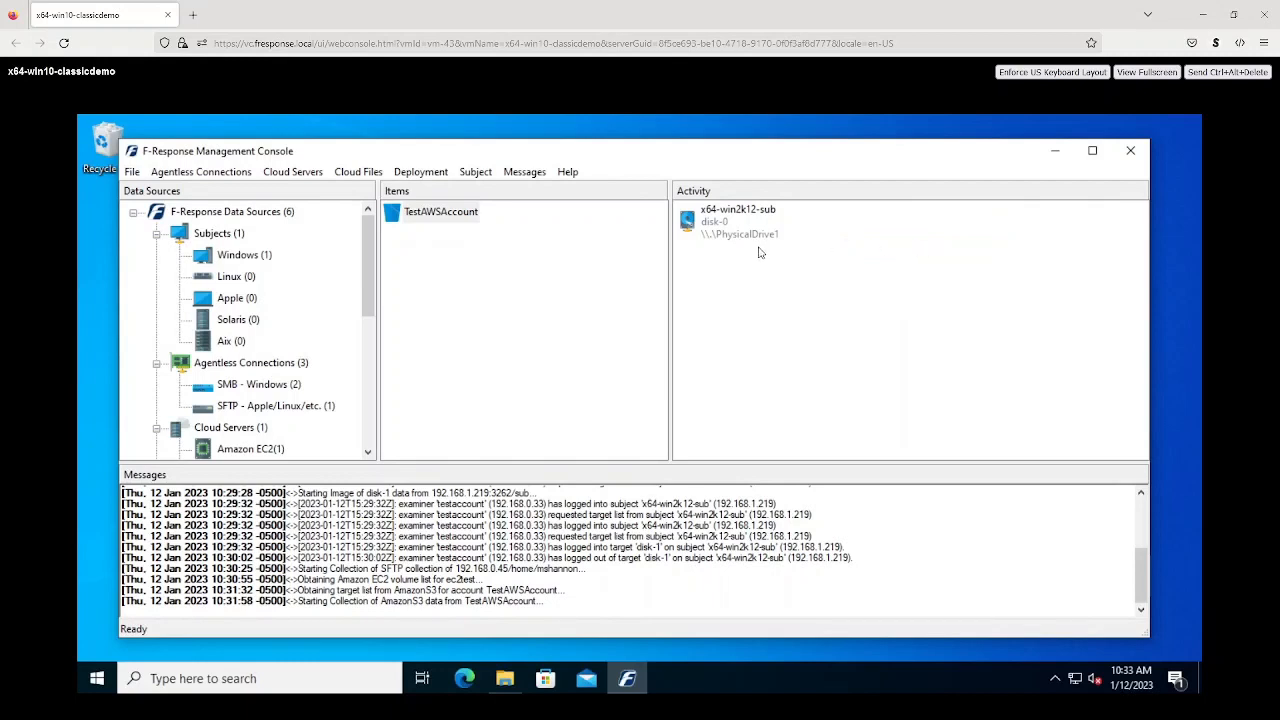
pyautogui.rightClick(727, 233)
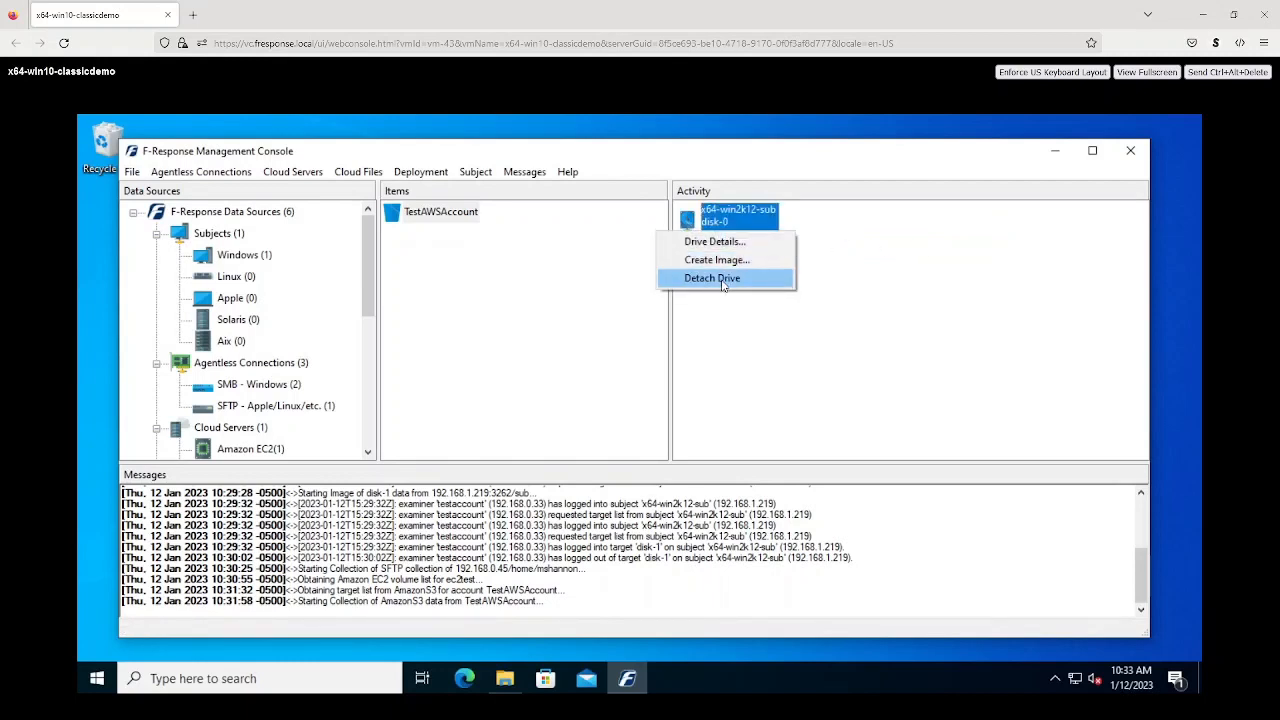
pyautogui.click(712, 278)
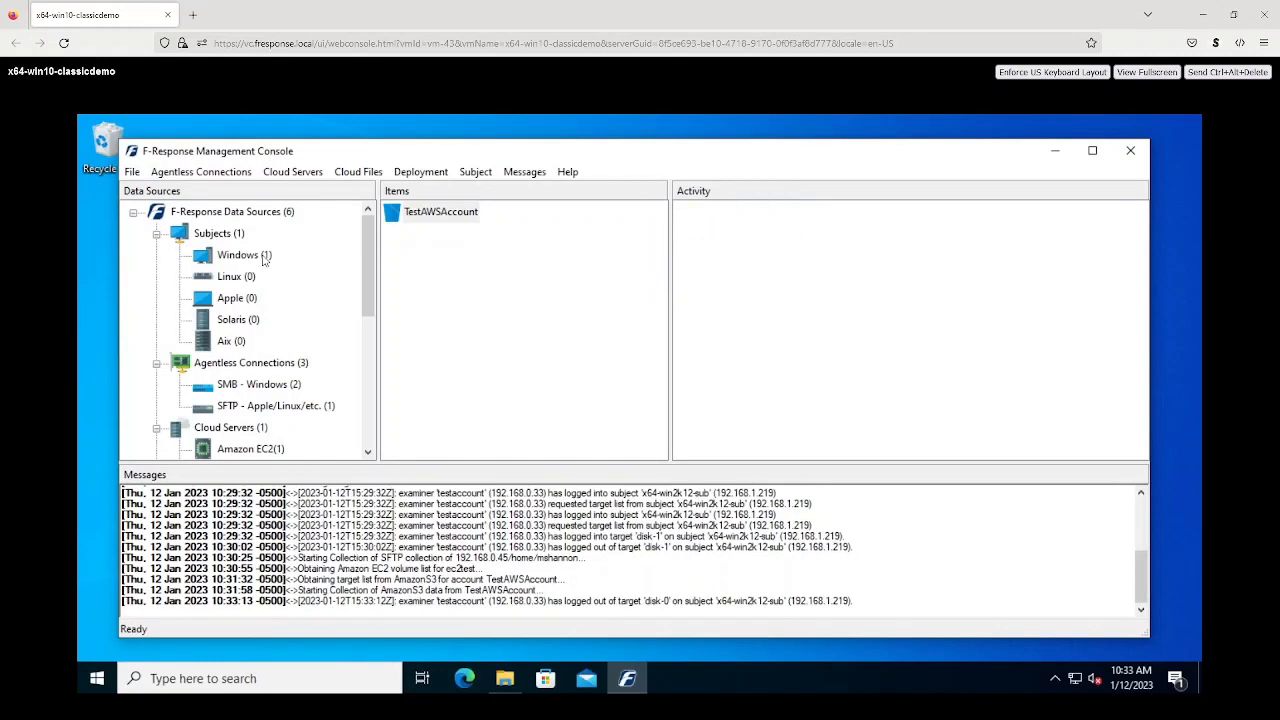
# Step: Stop and remove the Subject software from the Windows subject x64-win2k12-sub
pyautogui.click(262, 257)
pyautogui.rightClick(445, 213)
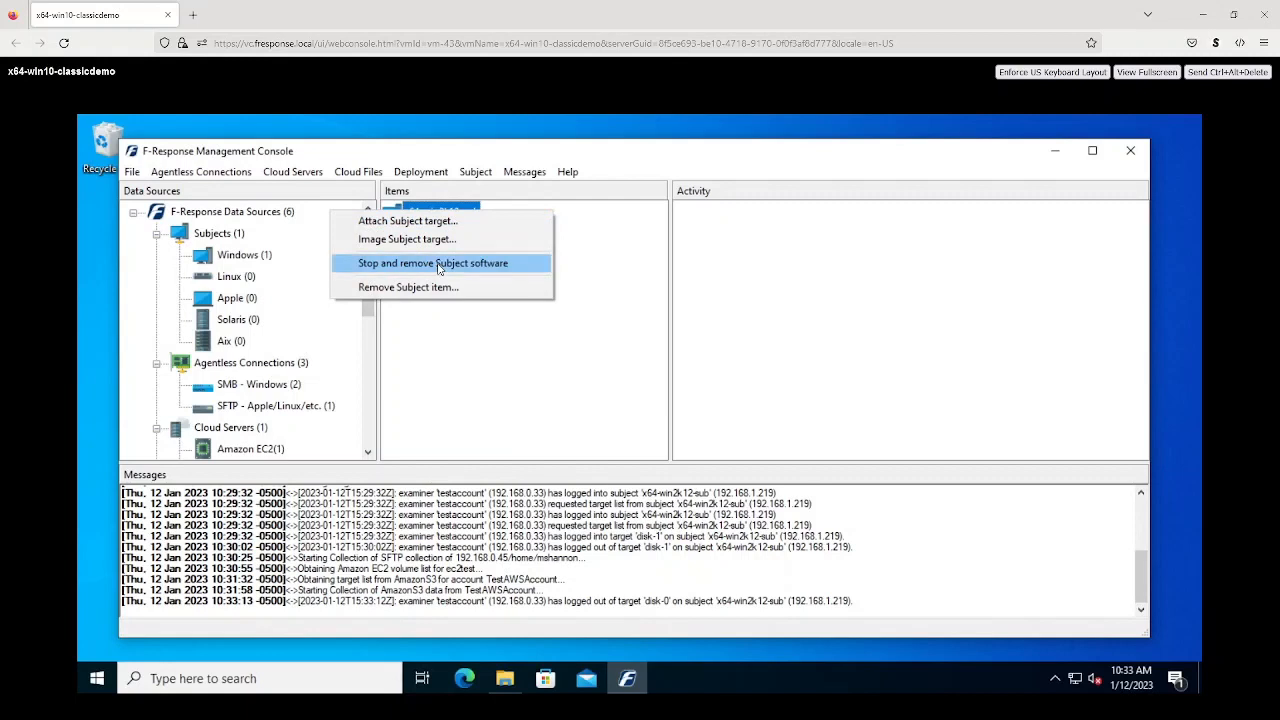
pyautogui.click(437, 264)
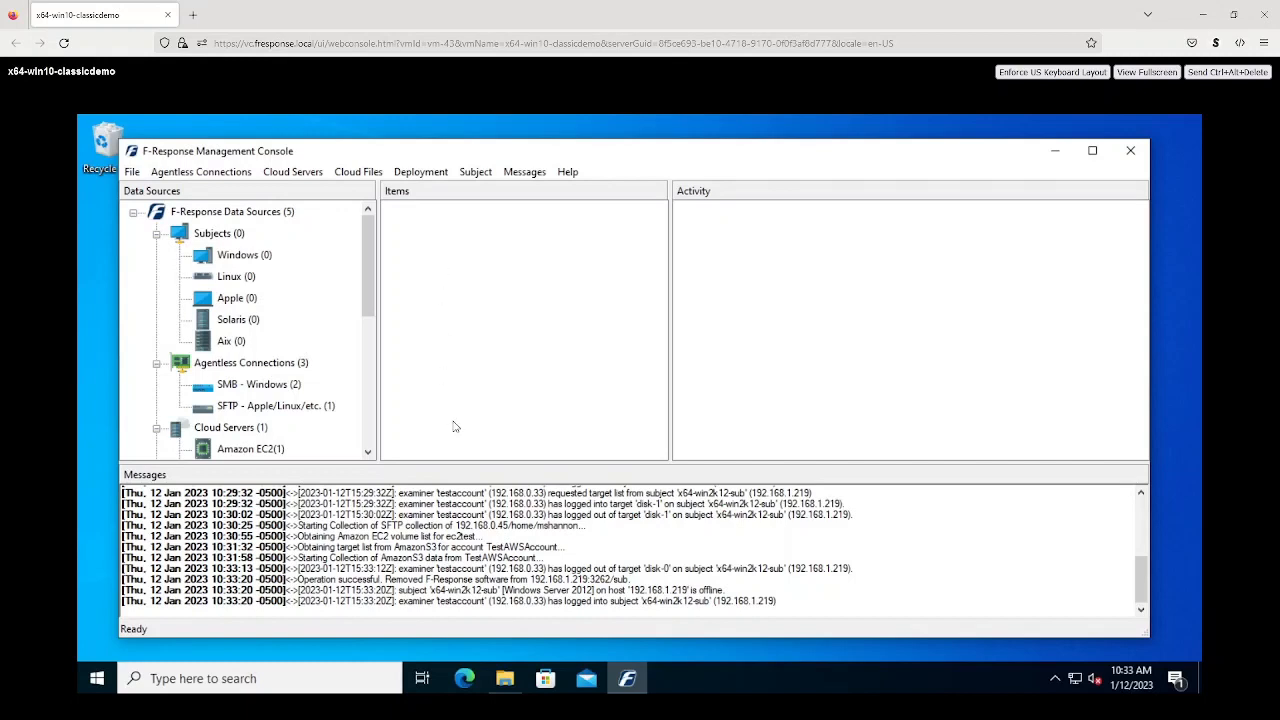
# Step: Switch to the File Explorer window of the Collection folder
pyautogui.moveTo(505, 678)
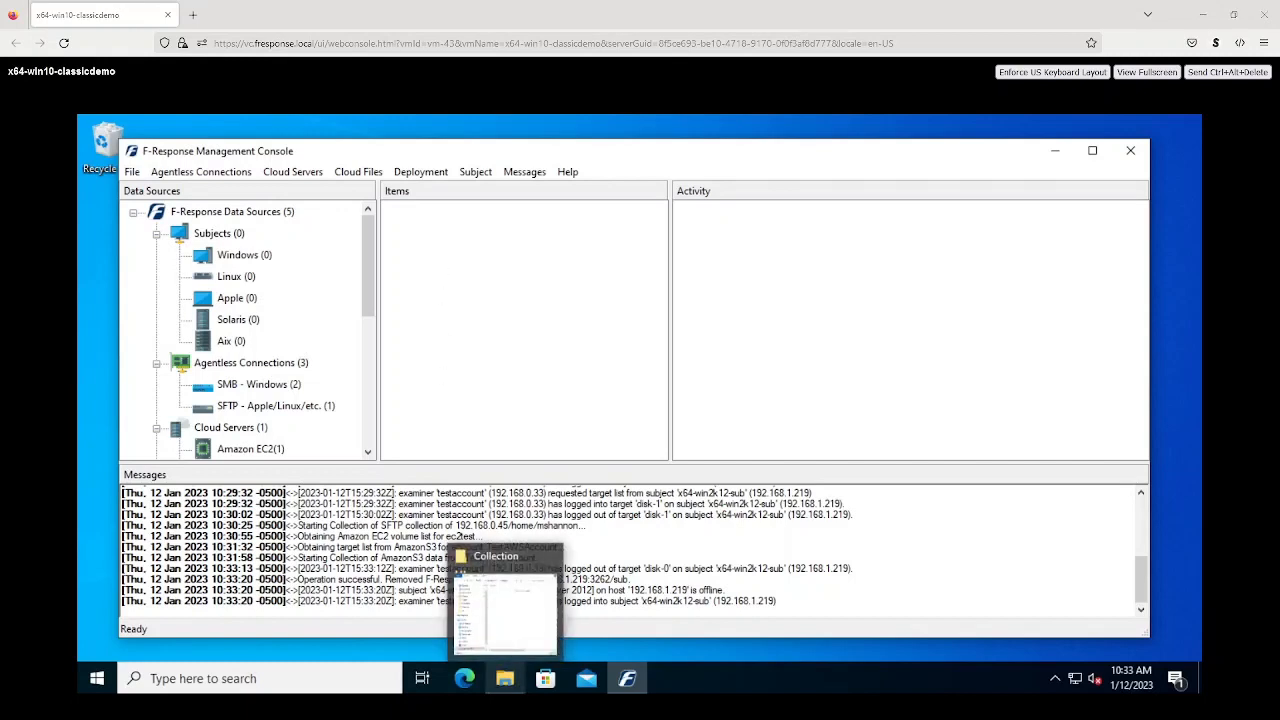